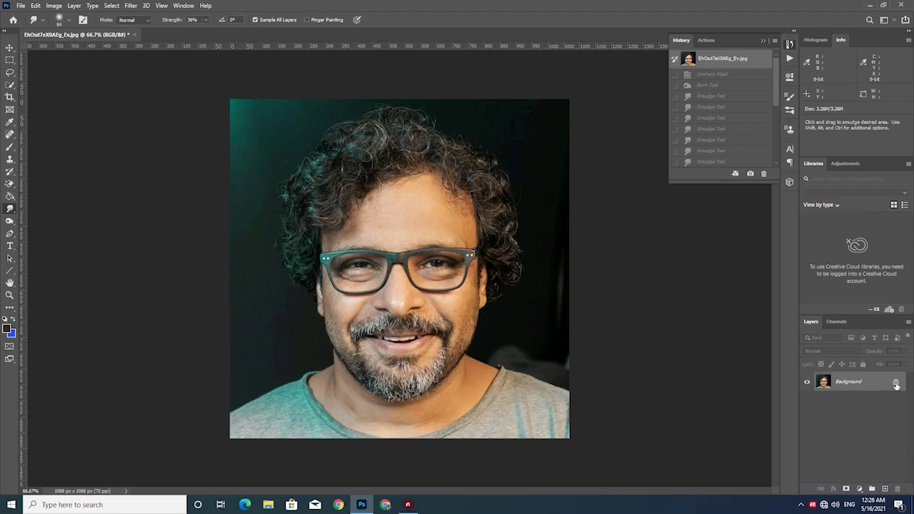
Unlock the Background layer so it becomes the editable Layer 0.
left_click(896, 383)
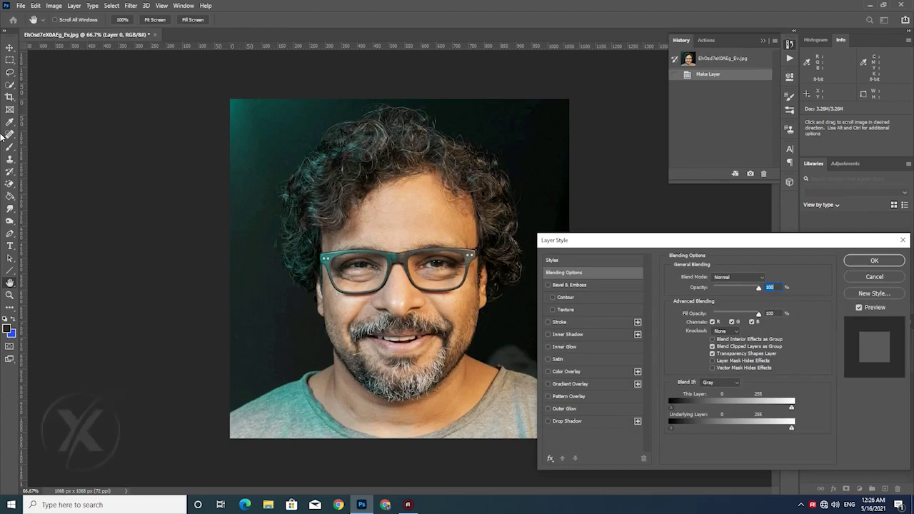
Cancel Layer Style and quick-select the shirt, right shoulder and right-side hair.
left_click(884, 279)
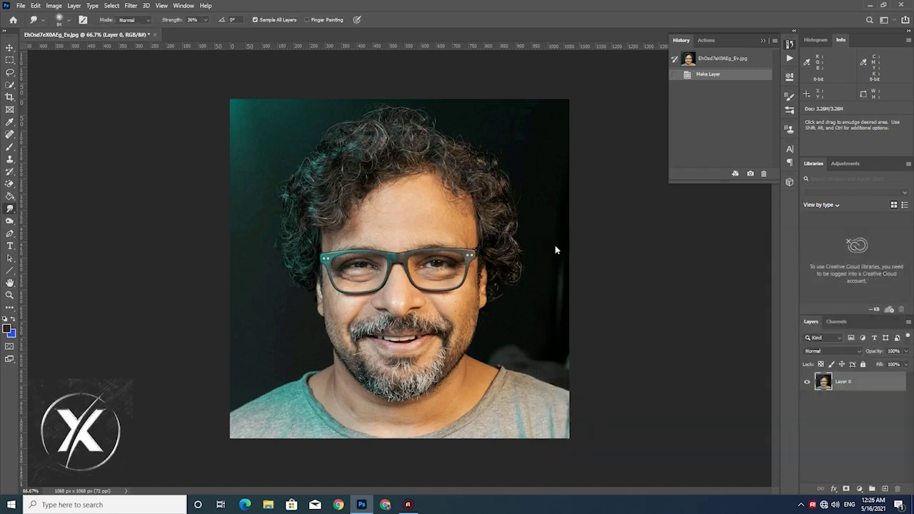
left_click(9, 208)
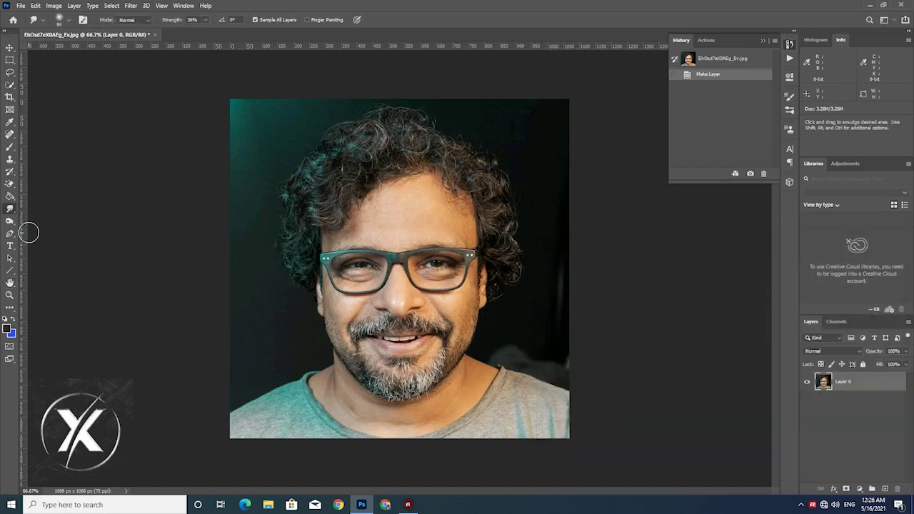
left_click(9, 87)
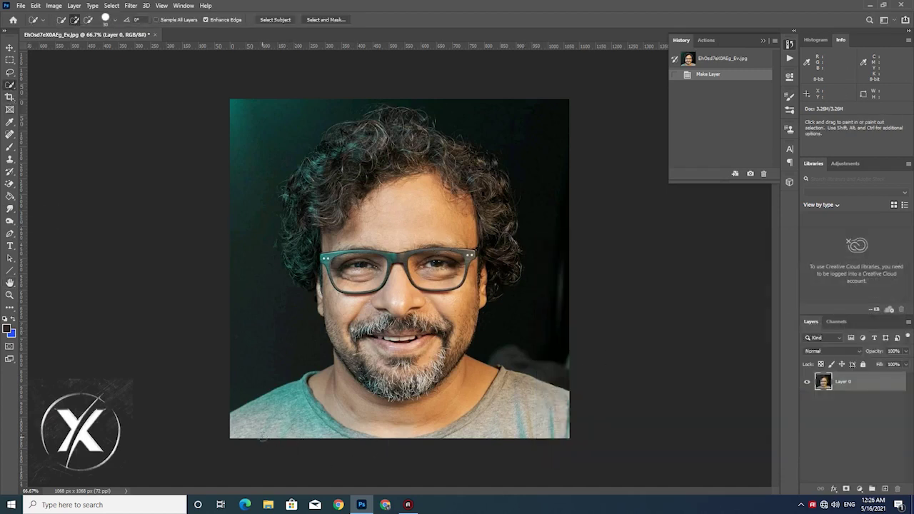
mouse_move(241, 431)
left_mouse_down()
mouse_move(371, 379)
mouse_move(382, 246)
left_mouse_up()
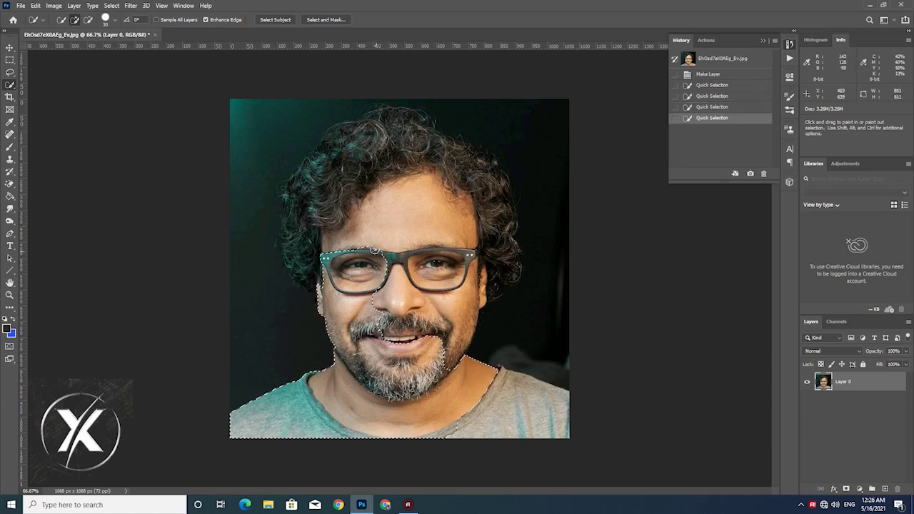
left_click_drag(521, 399, 480, 352)
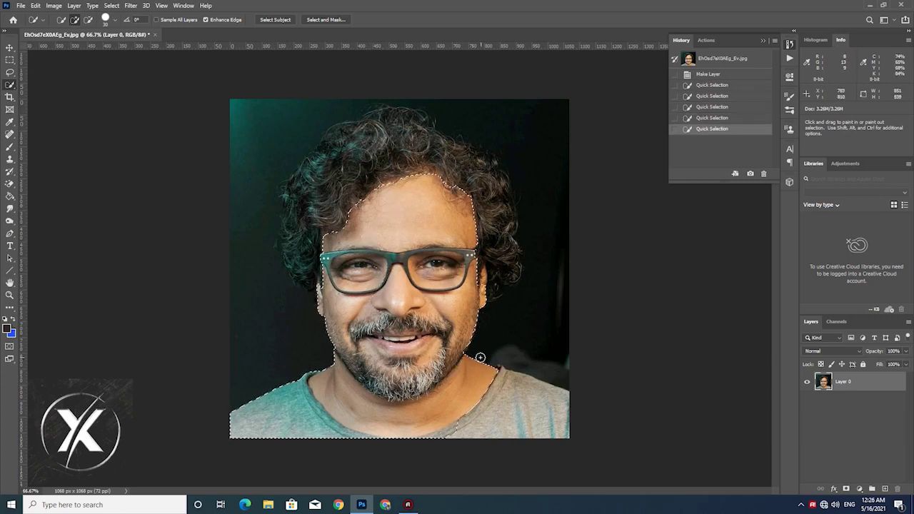
left_click(475, 236)
left_click_drag(485, 238, 497, 274)
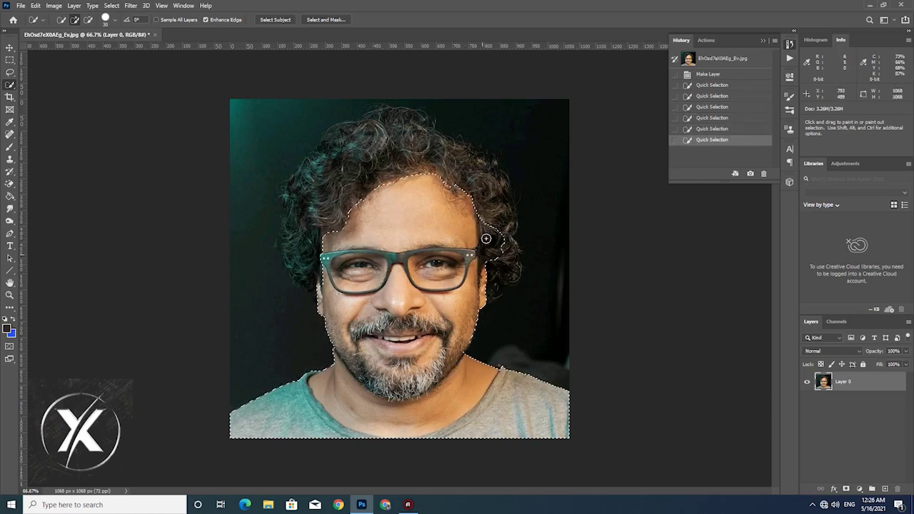
Extend the quick selection over the remaining right, top and left hair.
left_click(498, 277)
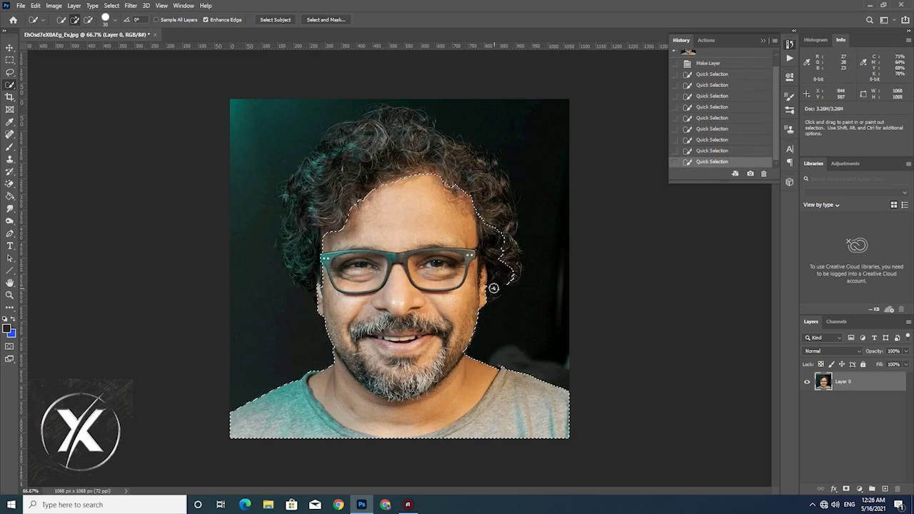
mouse_move(493, 287)
left_mouse_down()
mouse_move(514, 255)
mouse_move(502, 185)
left_mouse_up()
left_click(379, 143)
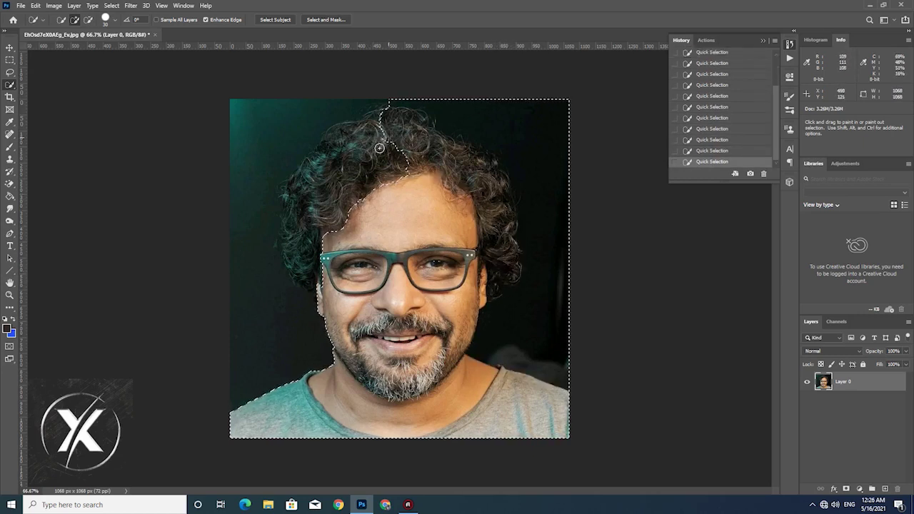
left_click(345, 153)
left_click_drag(314, 166, 300, 189)
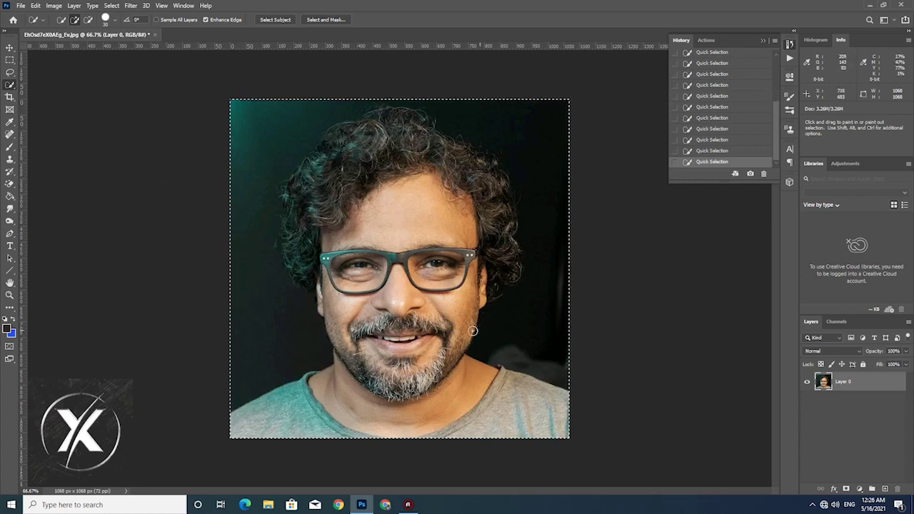
Subtract the left, right and top-left teal background from the selection.
left_click(88, 19)
left_click_drag(224, 386, 255, 380)
left_click_drag(485, 112, 487, 335)
mouse_move(565, 255)
left_mouse_down()
mouse_move(559, 272)
mouse_move(533, 263)
mouse_move(510, 117)
mouse_move(519, 189)
left_mouse_up()
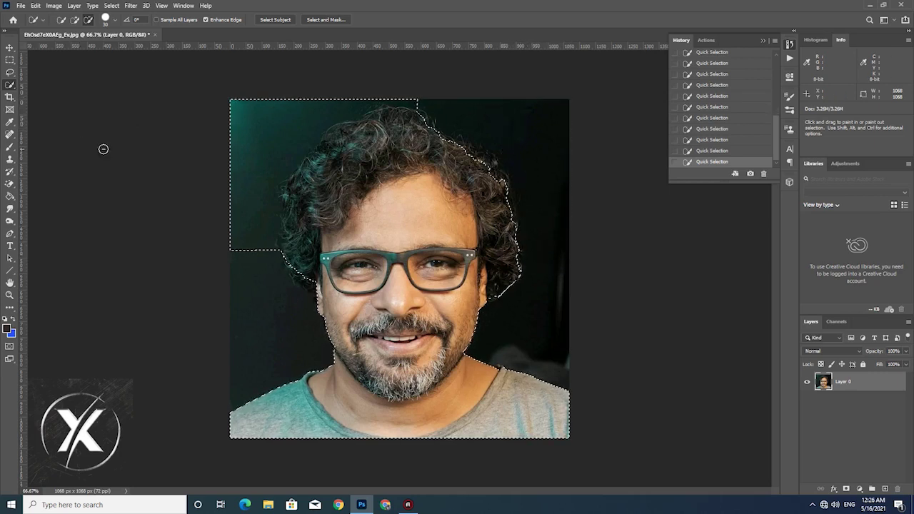
mouse_move(246, 118)
left_mouse_down()
mouse_move(276, 174)
mouse_move(255, 255)
left_mouse_up()
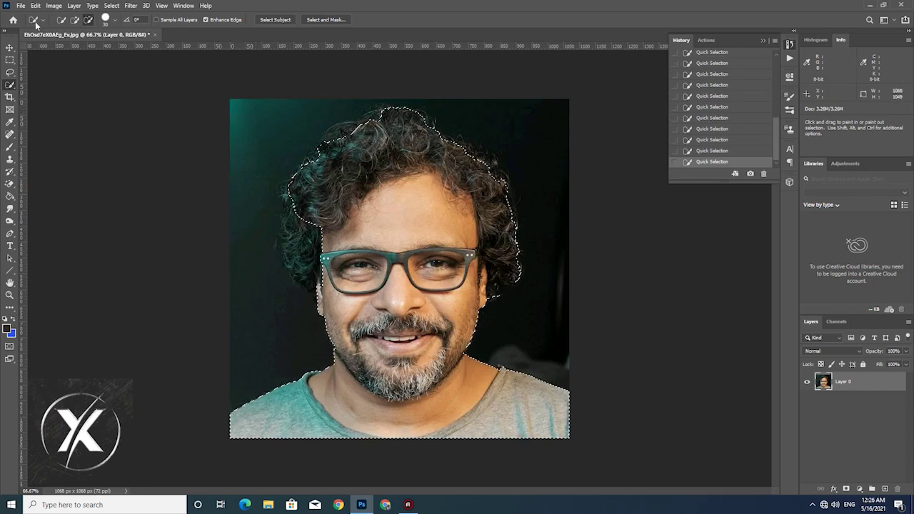
Add the left-side hair around the ear back into the selection.
left_click(74, 19)
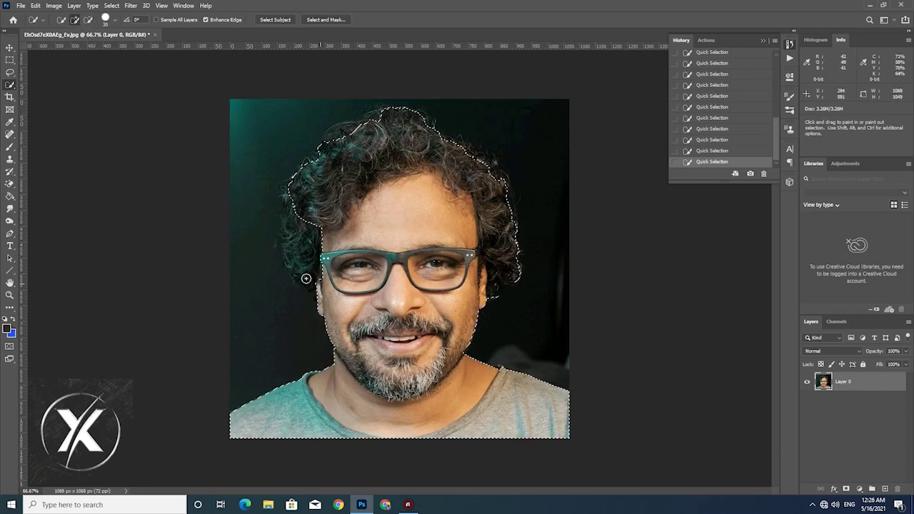
mouse_move(302, 276)
left_mouse_down()
mouse_move(285, 206)
mouse_move(492, 170)
mouse_move(464, 151)
mouse_move(369, 120)
left_mouse_up()
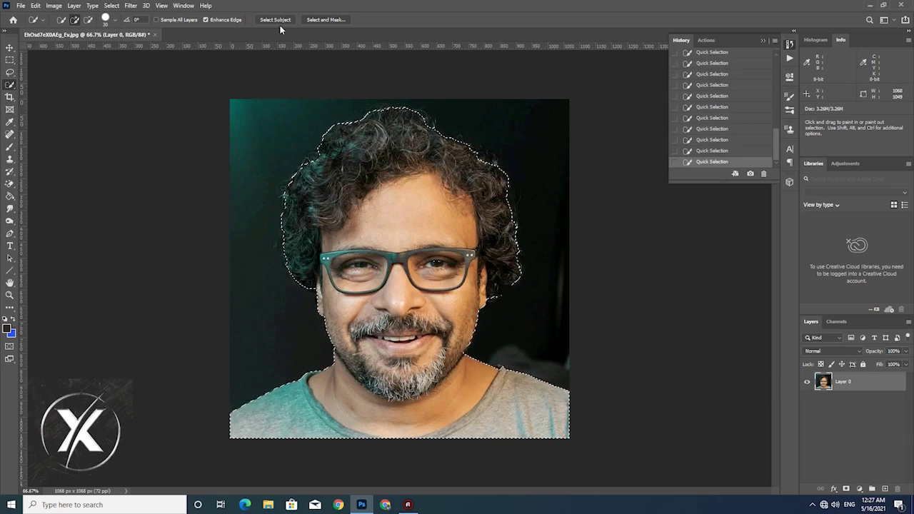
left_click(314, 19)
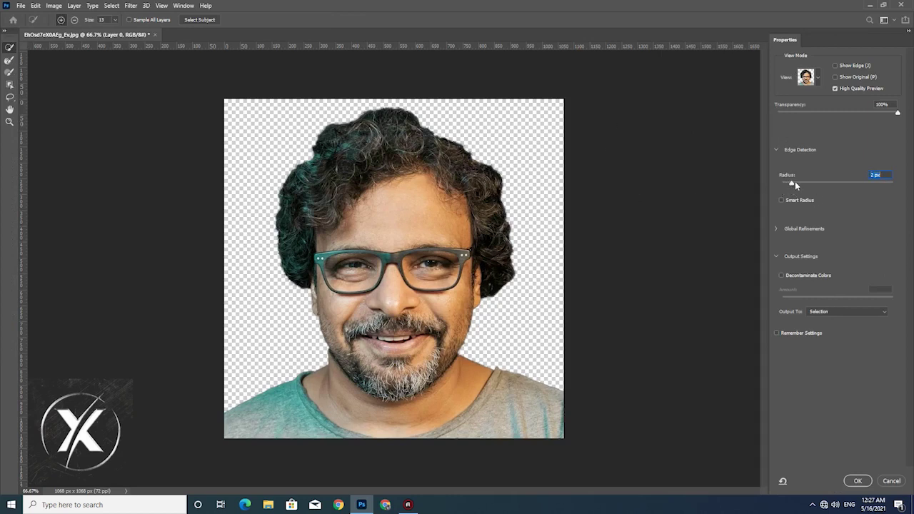
Refine edges with 3 px radius, smooth 10 and 1.7 px feather, output as a layer mask.
left_click_drag(798, 184, 801, 184)
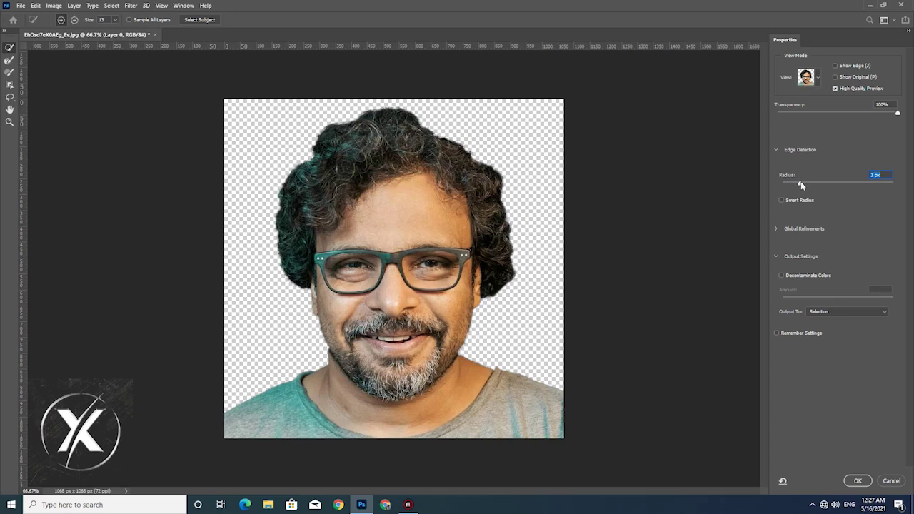
left_click(781, 228)
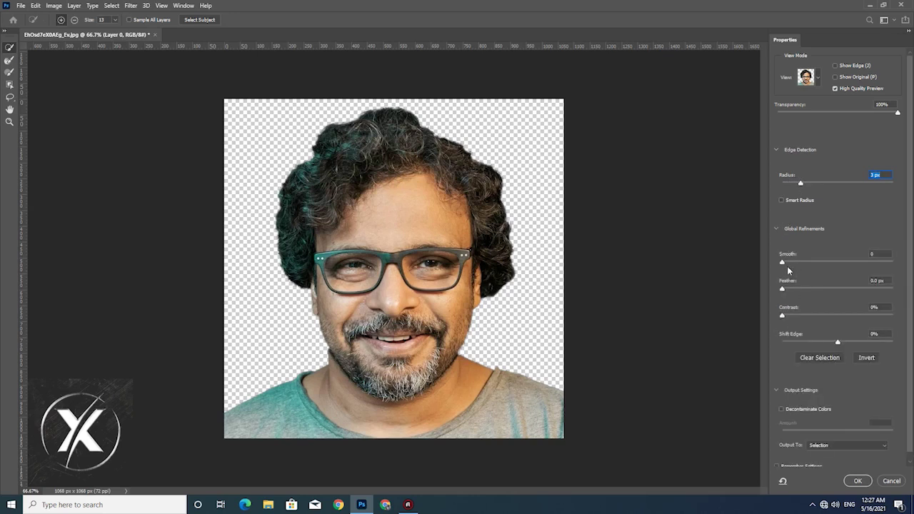
left_click_drag(787, 261, 792, 292)
left_click(840, 446)
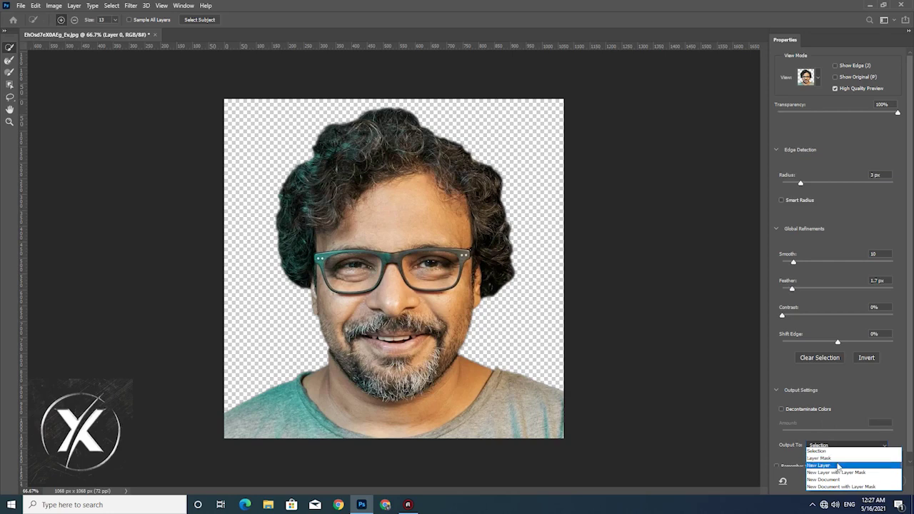
left_click(838, 460)
left_click(857, 482)
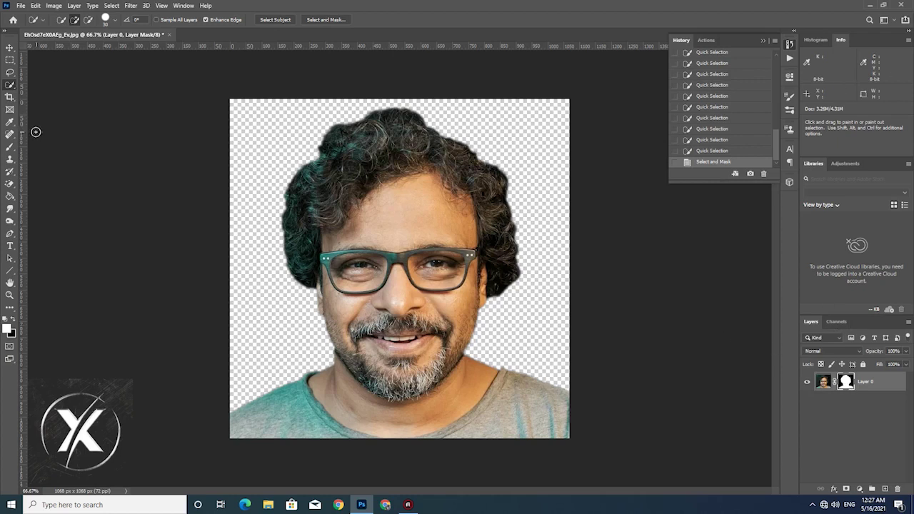
left_click(10, 96)
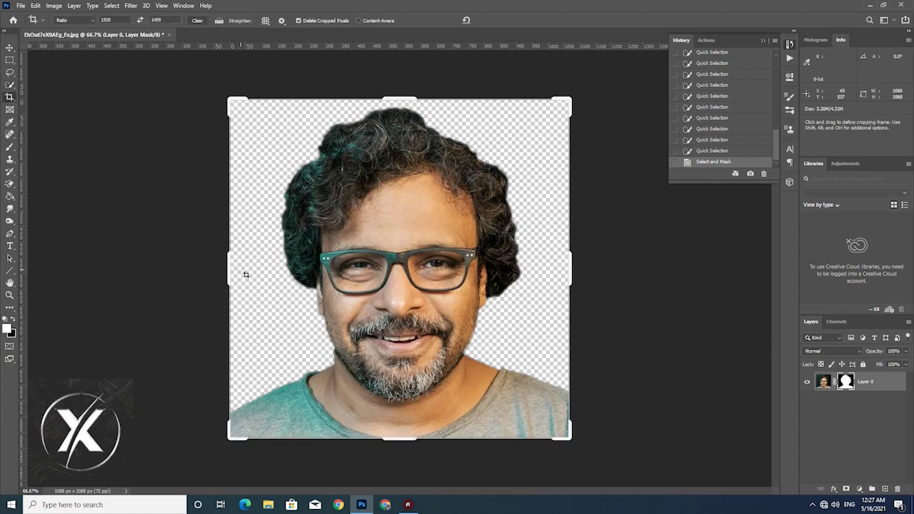
Extend the canvas to 1739 × 1738 px, recentre the portrait, and add a layer beneath it.
left_click_drag(227, 271, 122, 270)
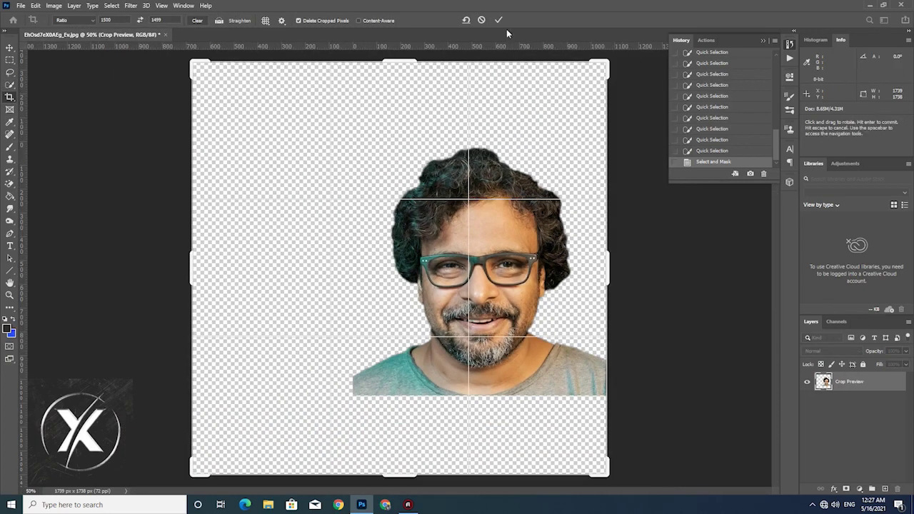
left_click(498, 21)
key("v")
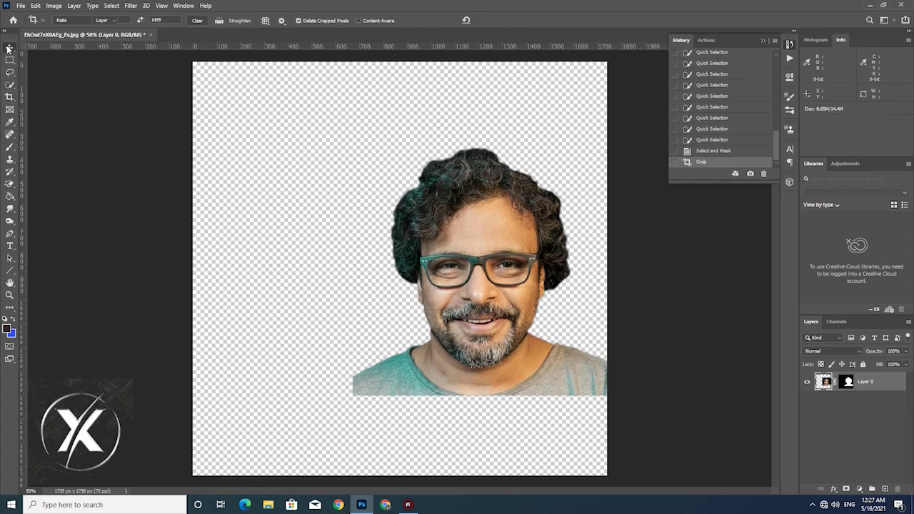
left_click_drag(518, 303, 450, 292)
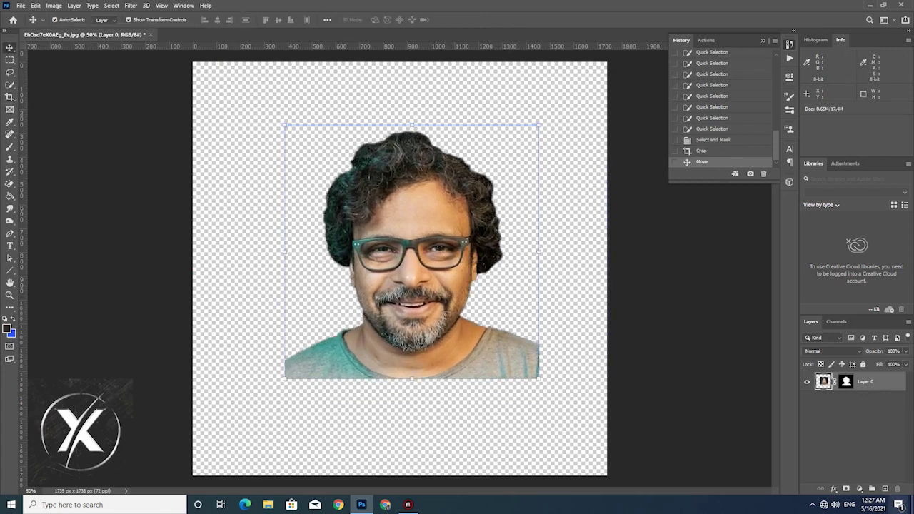
left_click(885, 489)
left_click_drag(848, 391, 847, 422)
type("Bg")
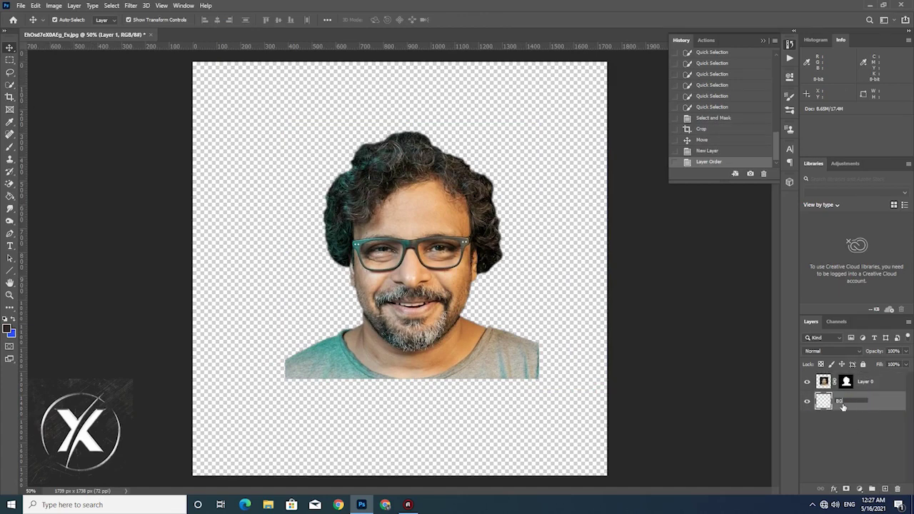
Name the new layer BG and sample teal from the shirt as the foreground colour.
left_click(836, 431)
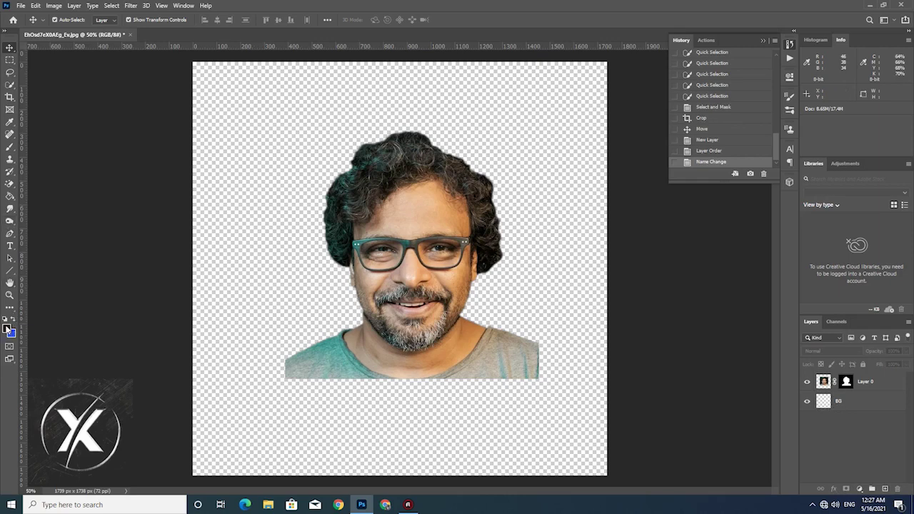
left_click(8, 327)
left_click(336, 348)
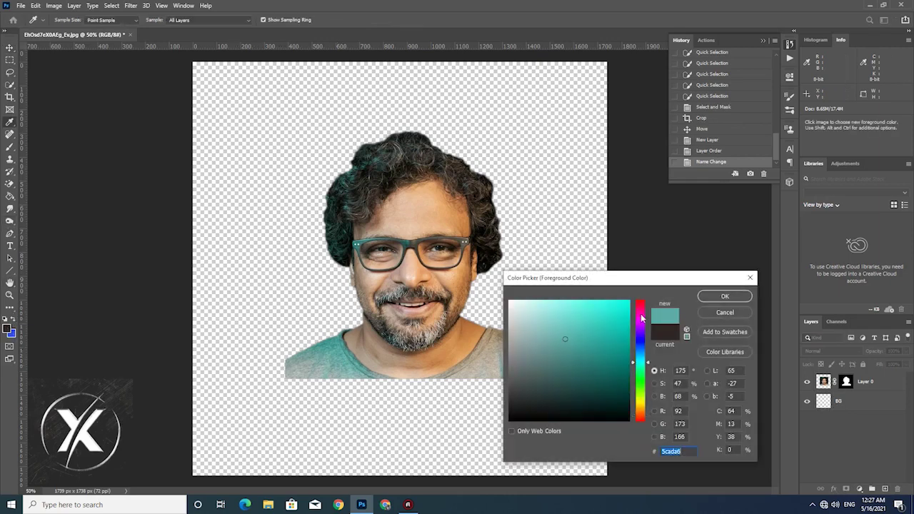
left_click(724, 296)
Bucket-fill the BG layer with the teal colour.
key("v")
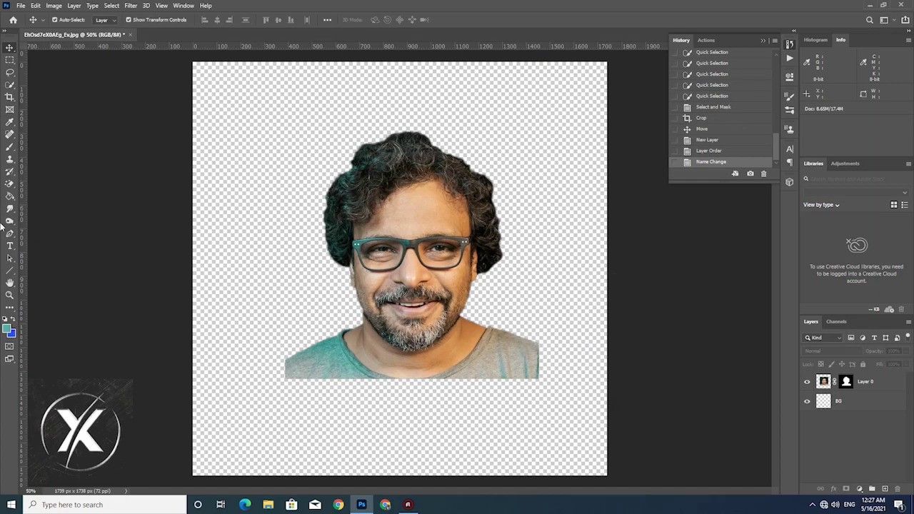
left_click(11, 197)
left_click(229, 238)
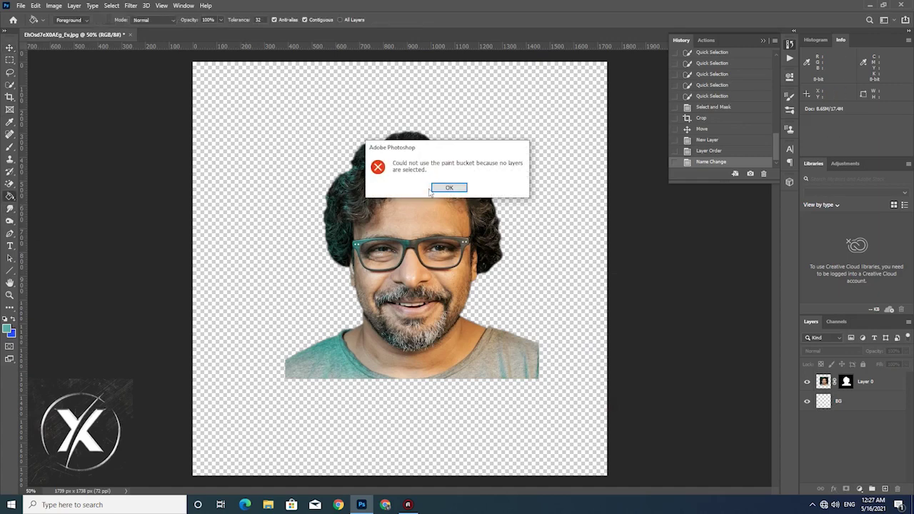
left_click(445, 189)
left_click(851, 405)
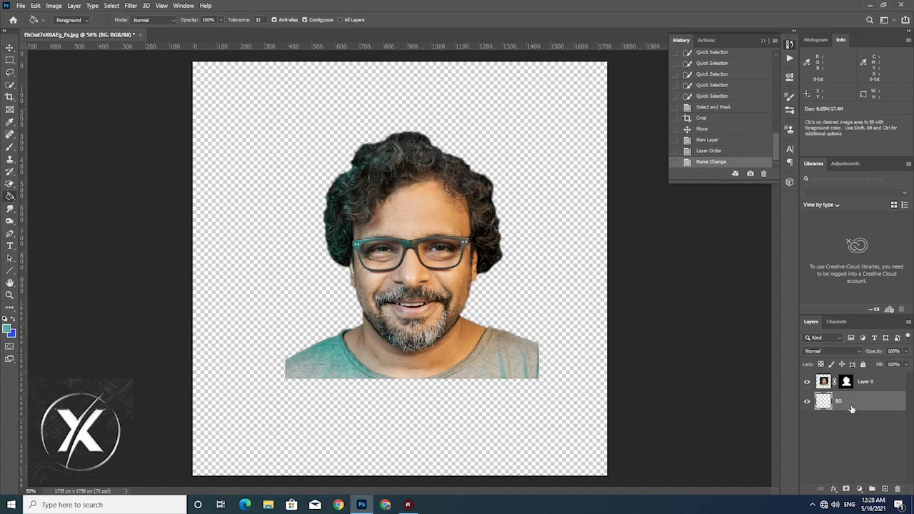
left_click(260, 262)
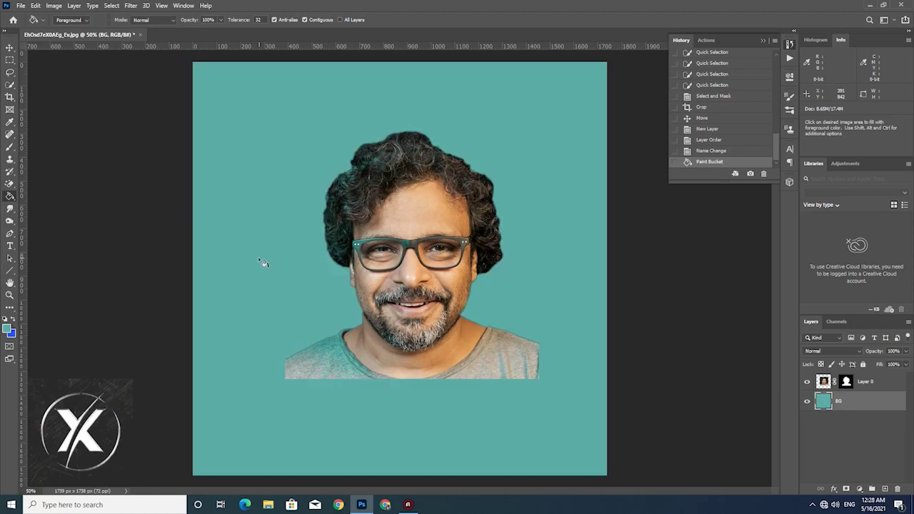
Shift the portrait slightly left on the canvas.
left_click(9, 48)
left_click_drag(436, 268, 419, 270)
key("ctrl+plus")
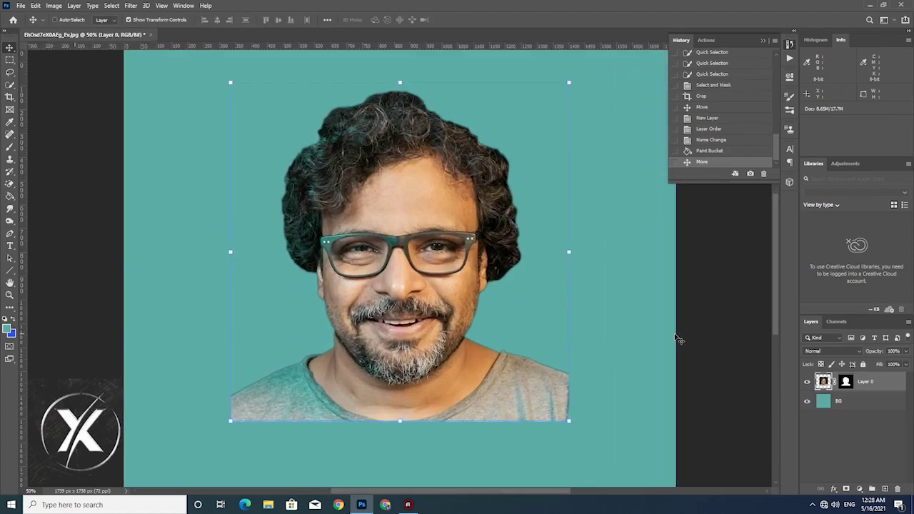
Apply Unsharp Mask with Amount 113%, Radius 4.5 px and Threshold 0 to the portrait.
key("ctrl+plus")
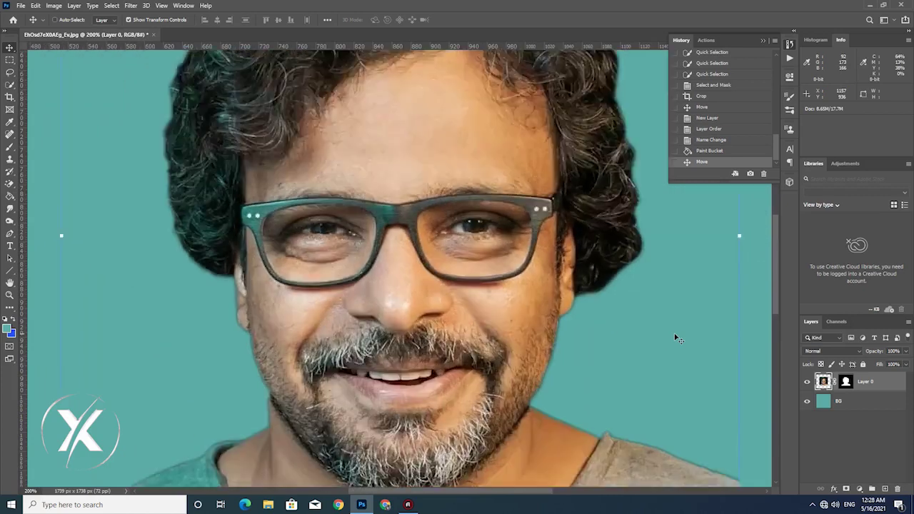
key("ctrl+minus")
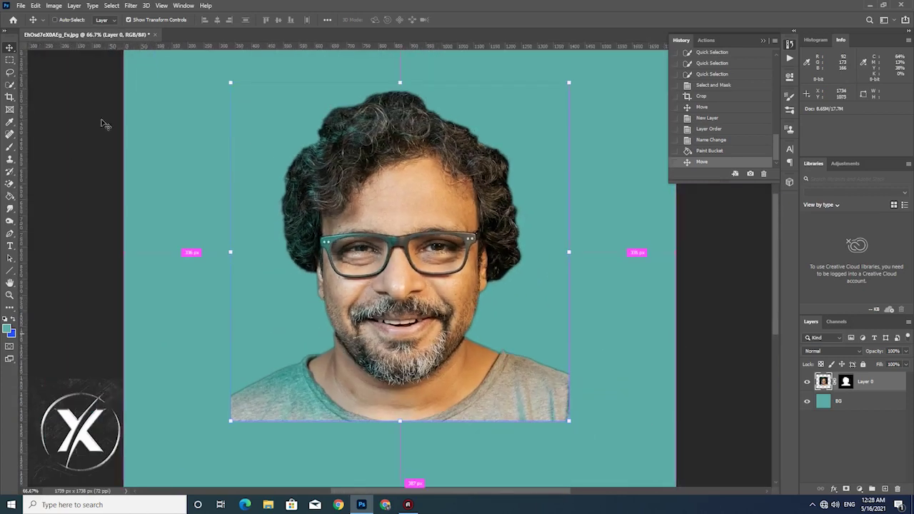
left_click(131, 7)
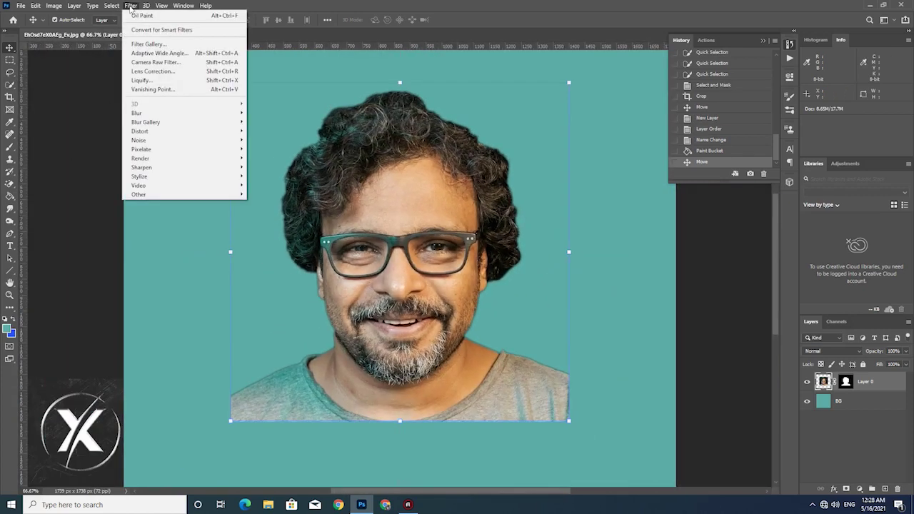
mouse_move(141, 167)
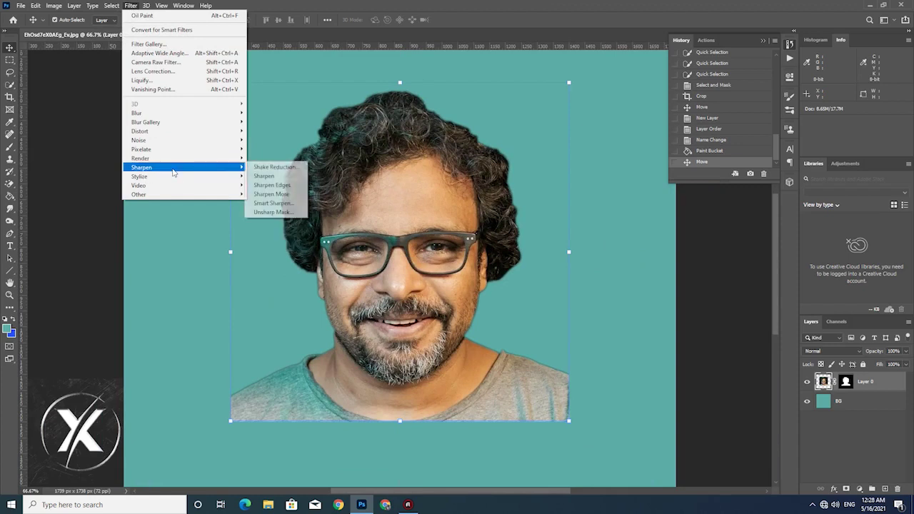
left_click(266, 211)
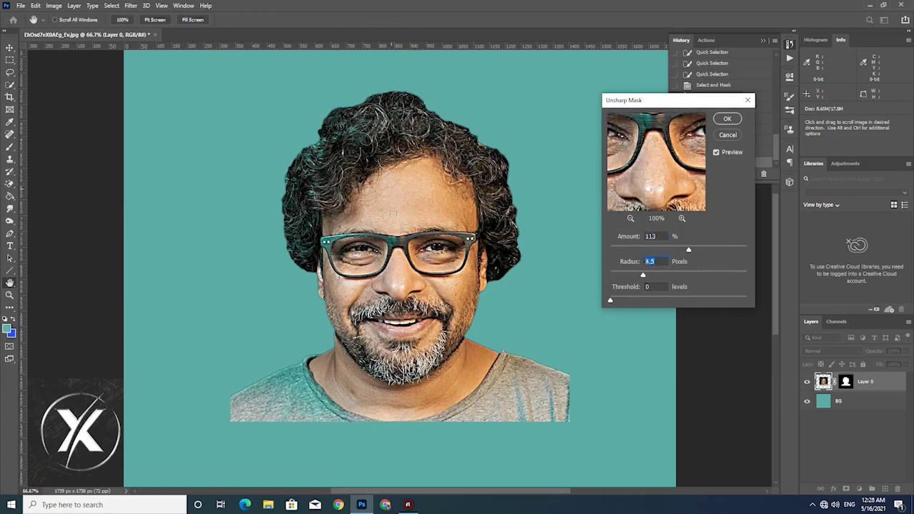
left_click(725, 120)
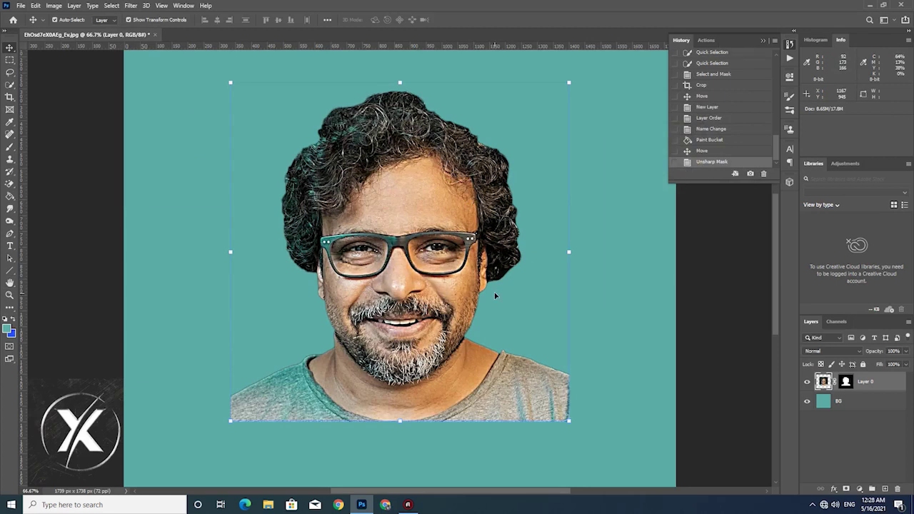
Pick the Smudge tool with a soft brush at 25% strength, zoomed in on the face.
left_click(10, 209)
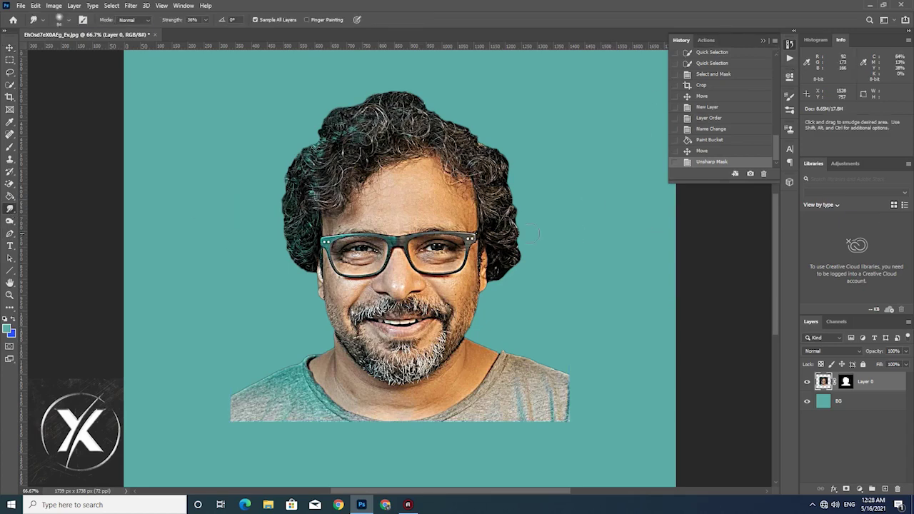
key("ctrl+plus")
key("ctrl+plus")
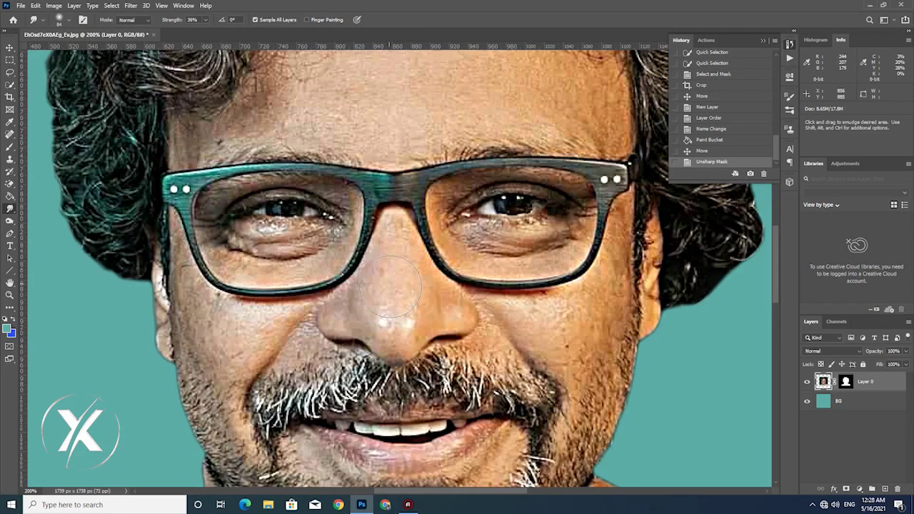
left_click(389, 286)
key("ctrl+z")
right_click(389, 303)
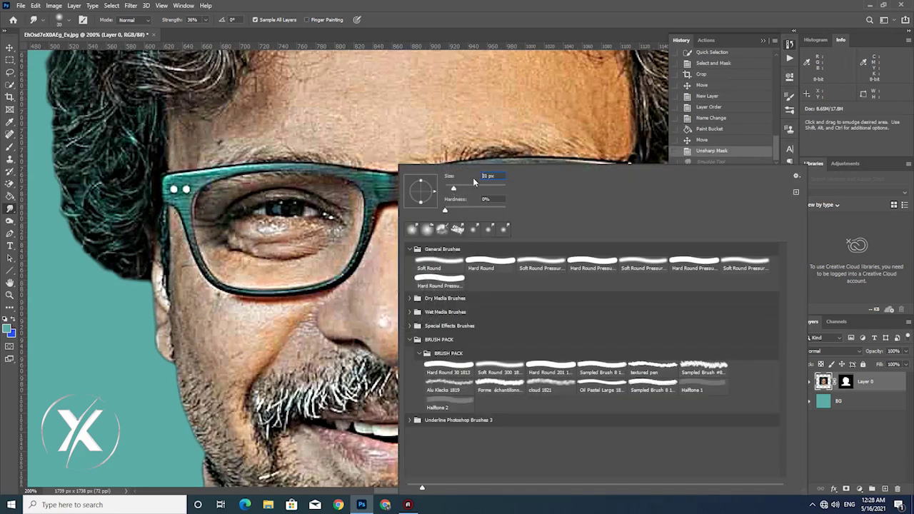
left_click(421, 125)
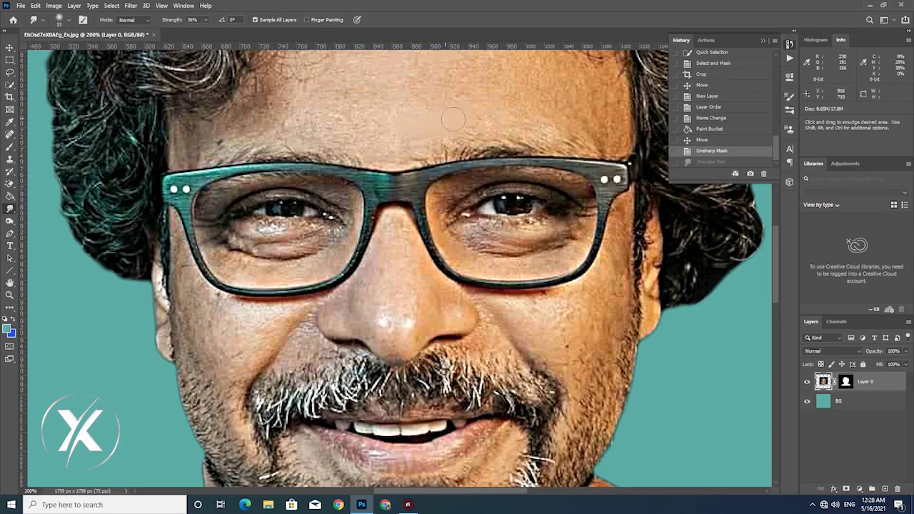
left_click(454, 119)
scroll(421, 236, "up", 3)
right_click(421, 236)
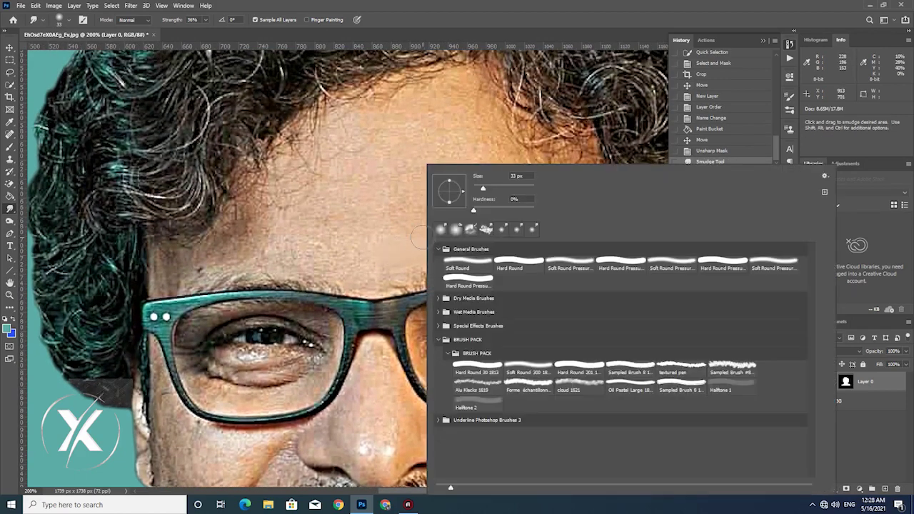
key("Return")
Smudge the forehead skin smooth from the left brow up to the hairline.
mouse_move(390, 235)
left_mouse_down()
mouse_move(398, 173)
mouse_move(393, 187)
mouse_move(437, 147)
mouse_move(428, 118)
mouse_move(471, 100)
mouse_move(475, 136)
mouse_move(449, 188)
mouse_move(488, 224)
mouse_move(512, 213)
mouse_move(537, 217)
mouse_move(530, 163)
mouse_move(556, 164)
left_mouse_up()
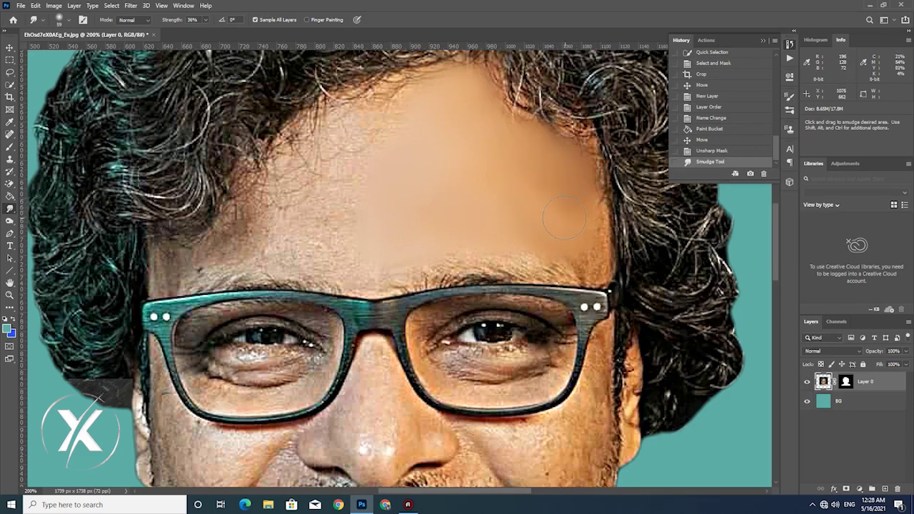
left_click_drag(420, 227, 370, 248)
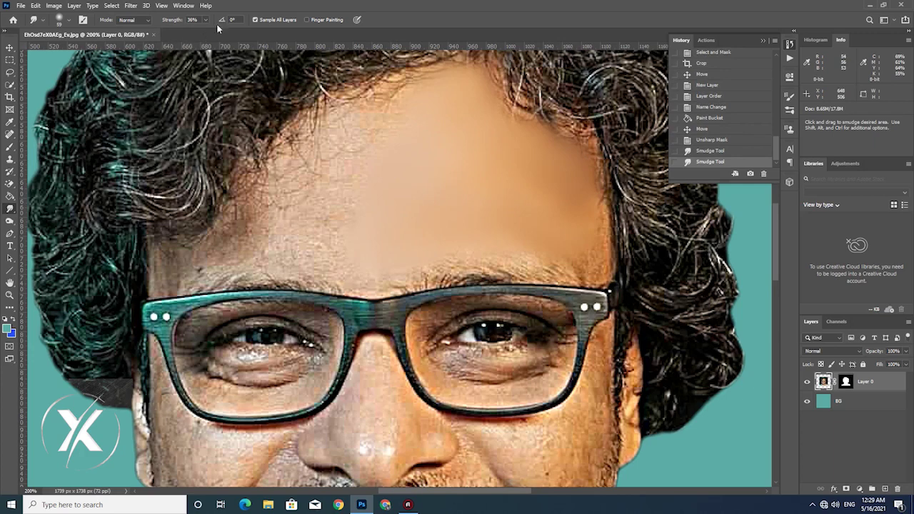
mouse_move(314, 221)
left_mouse_down()
mouse_move(292, 250)
mouse_move(325, 157)
left_mouse_up()
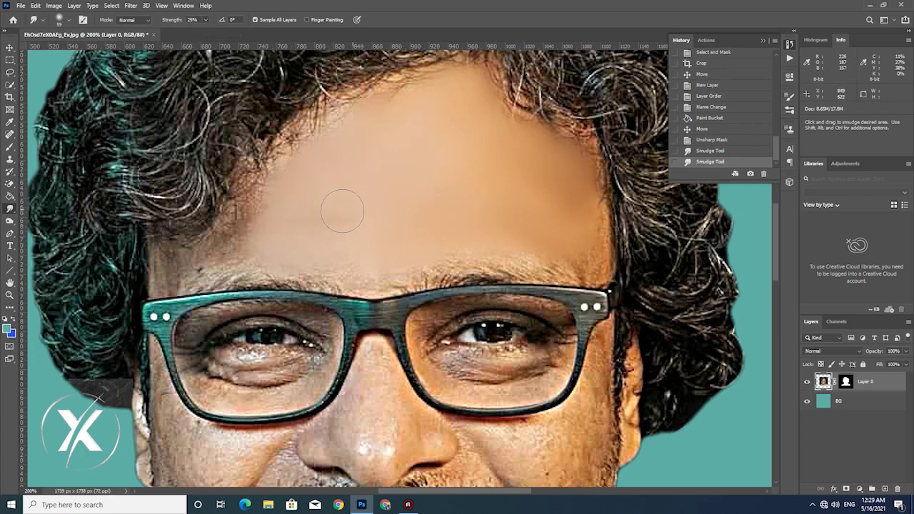
left_click_drag(242, 244, 300, 161)
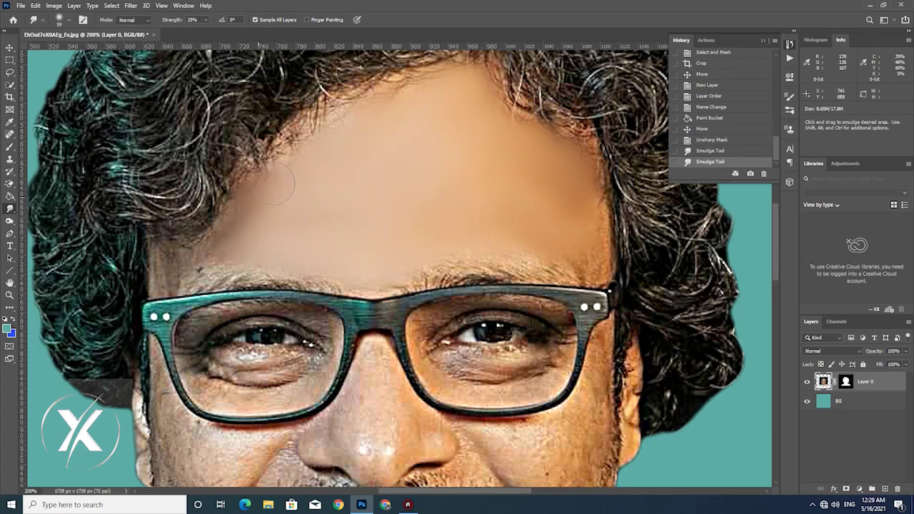
scroll(309, 169, "up", 1)
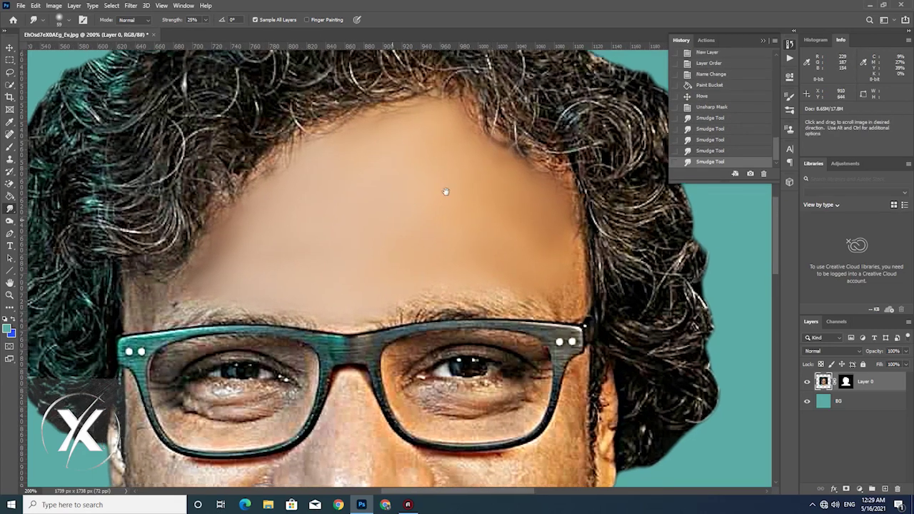
Resize the brush and smudge away the dark spot above the left eyebrow and the brow texture.
right_click(498, 148)
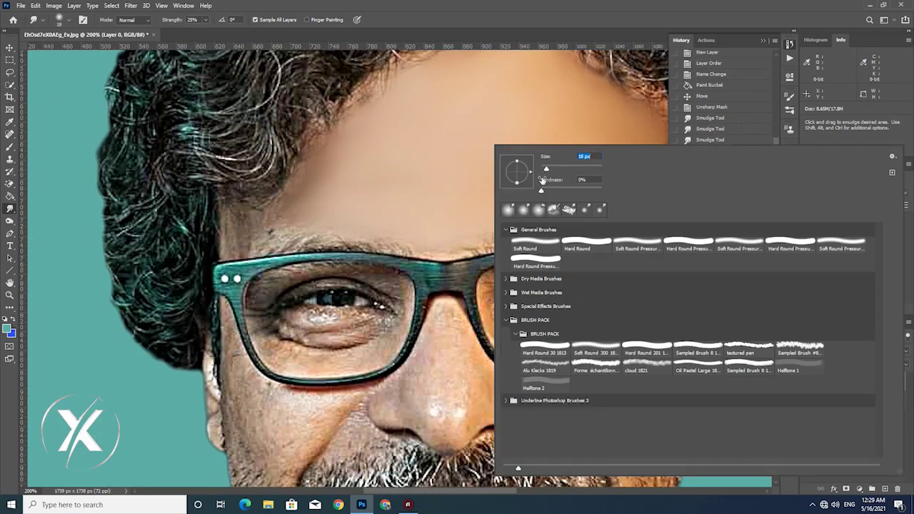
left_click(255, 232)
left_click_drag(255, 233, 267, 233)
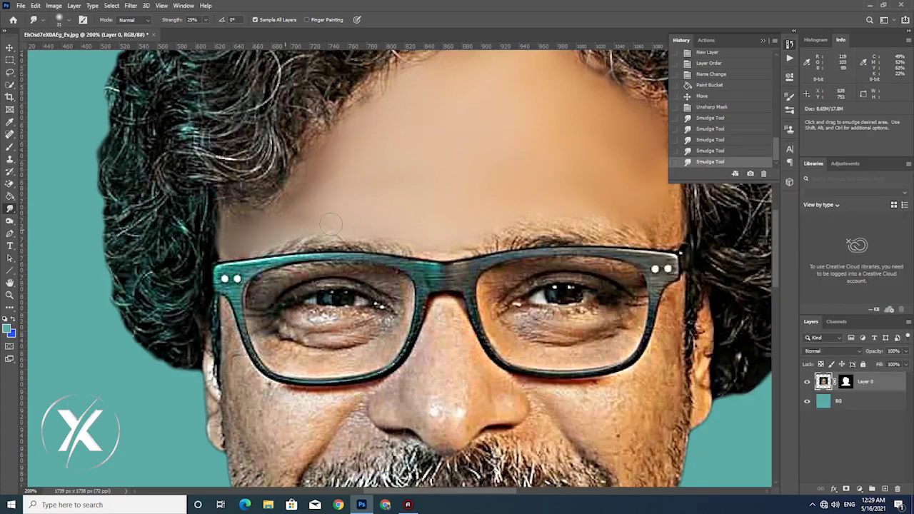
mouse_move(422, 243)
left_mouse_down()
mouse_move(559, 215)
mouse_move(629, 232)
left_mouse_up()
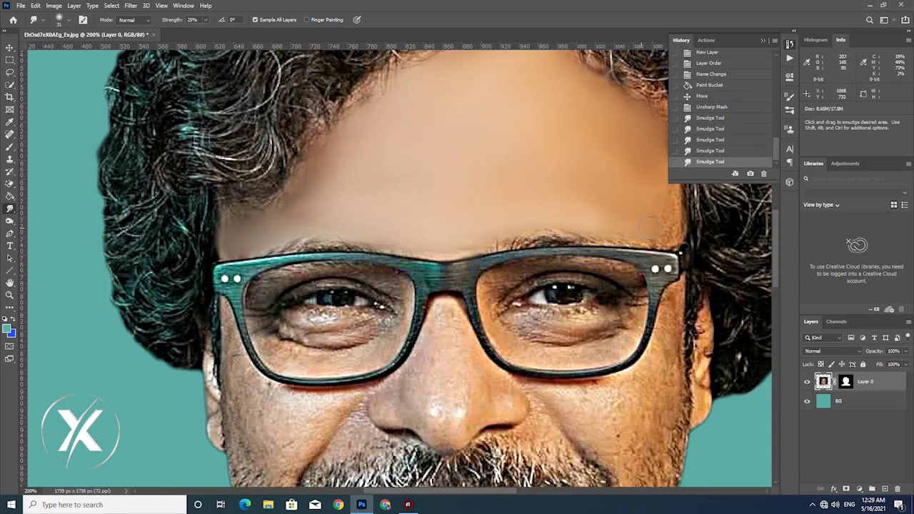
left_click_drag(664, 199, 561, 207)
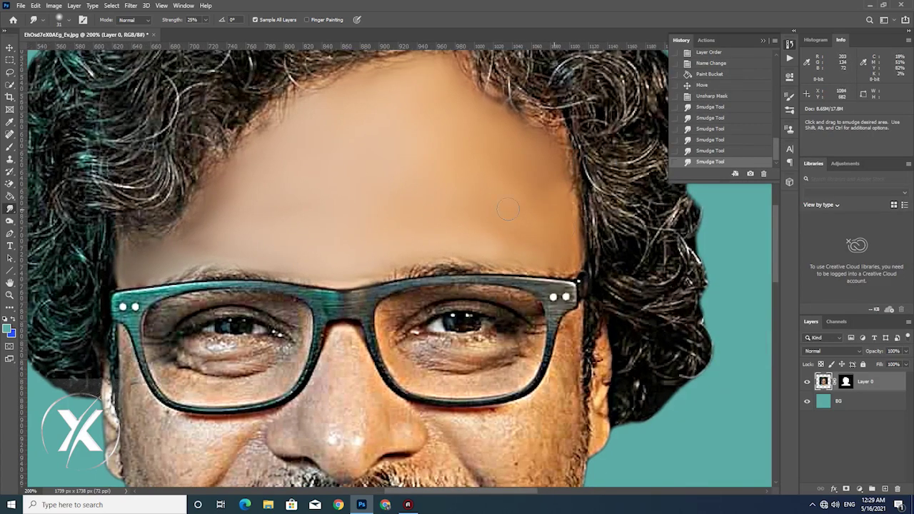
left_click_drag(422, 185, 368, 155)
scroll(415, 183, "down", 2)
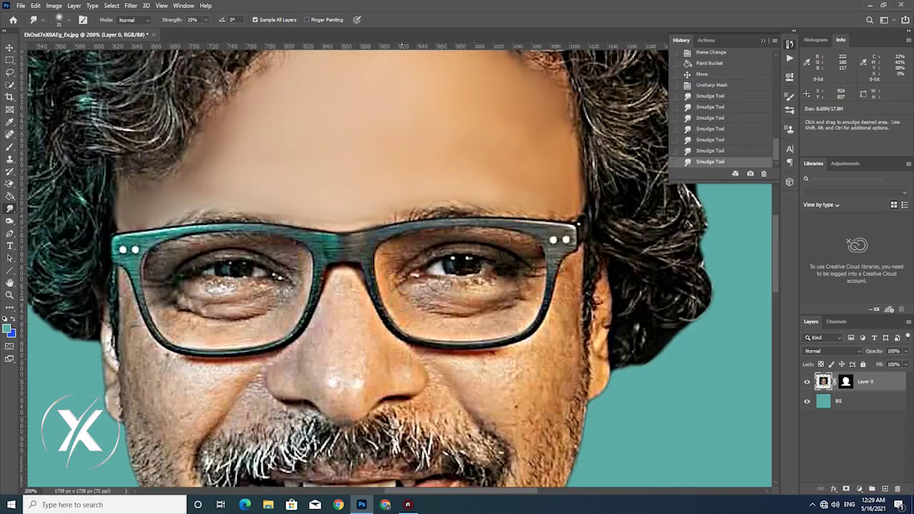
Smudge the nose bridge and blend the bright highlights on the nose tip.
scroll(403, 303, "up", 2)
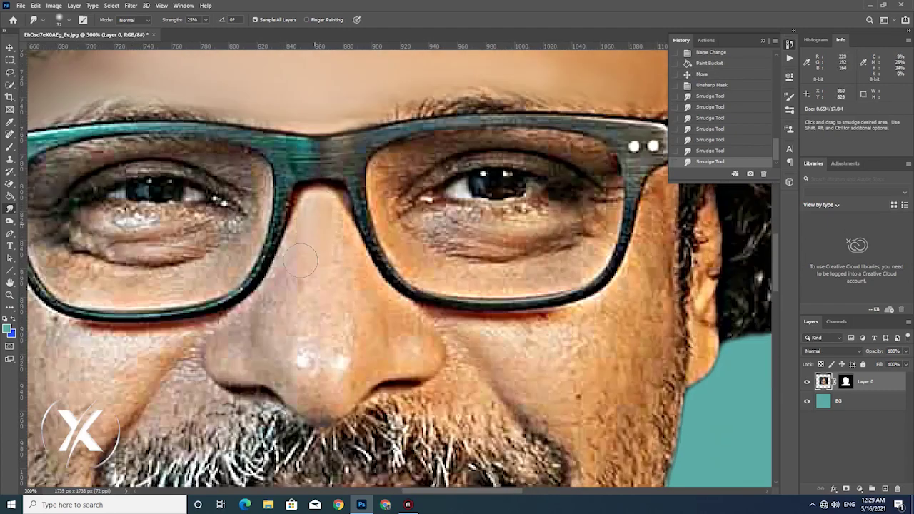
left_click_drag(284, 280, 355, 295)
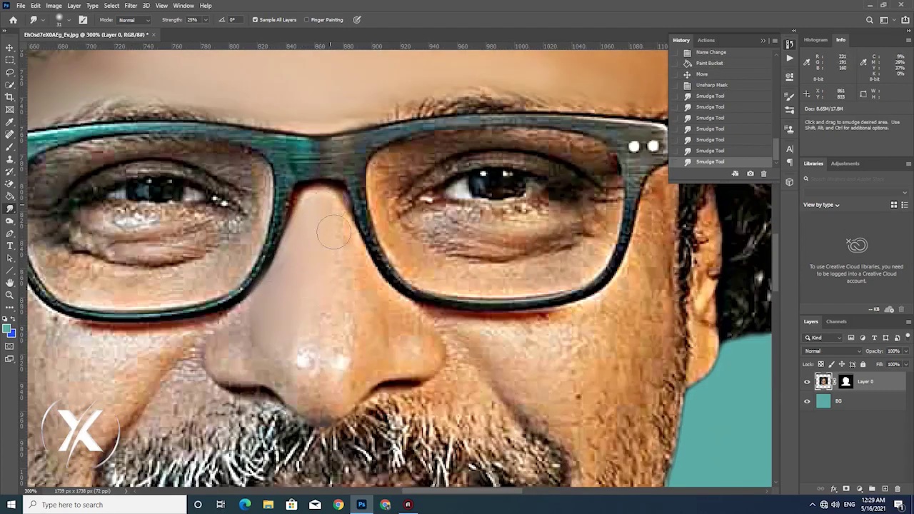
mouse_move(355, 294)
left_mouse_down()
mouse_move(318, 376)
mouse_move(355, 371)
mouse_move(272, 362)
mouse_move(331, 359)
left_mouse_up()
right_click(330, 359)
left_click_drag(389, 189, 386, 189)
key("Return")
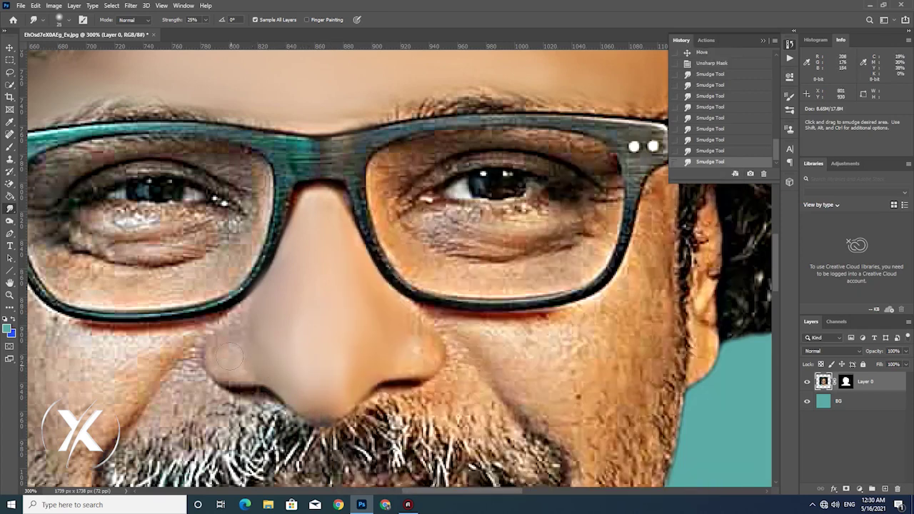
Smooth the nose's lower edge, left nostril, and the cheek between glasses and moustache.
mouse_move(223, 368)
left_mouse_down()
mouse_move(433, 355)
mouse_move(411, 327)
mouse_move(386, 366)
left_mouse_up()
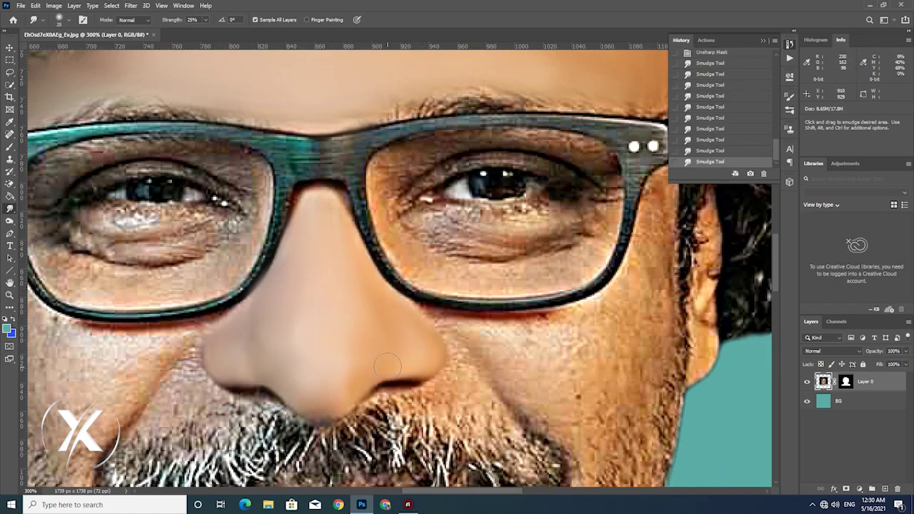
scroll(338, 396, "left", 5)
scroll(403, 361, "up", 3)
scroll(400, 364, "left", 2)
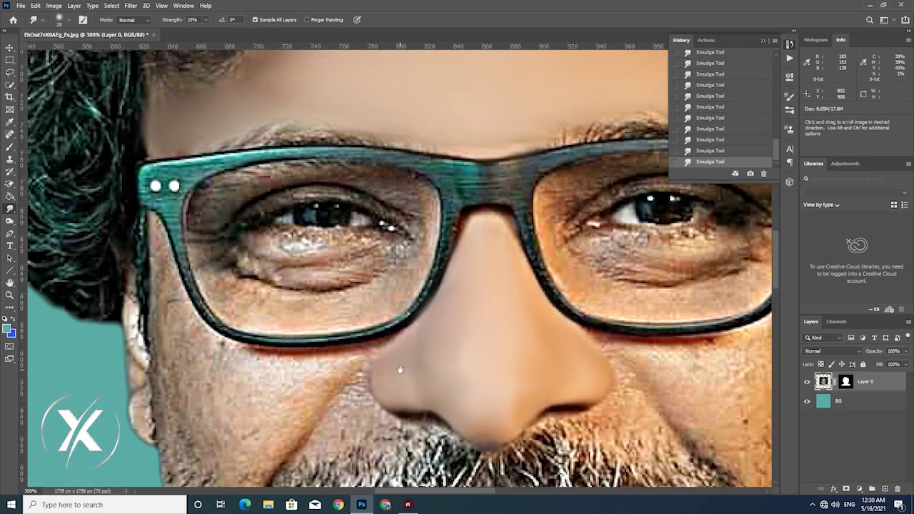
scroll(392, 367, "down", 4)
mouse_move(300, 308)
left_mouse_down()
mouse_move(343, 293)
mouse_move(278, 300)
mouse_move(236, 328)
mouse_move(203, 324)
mouse_move(185, 294)
left_mouse_up()
right_click(185, 294)
key("Return")
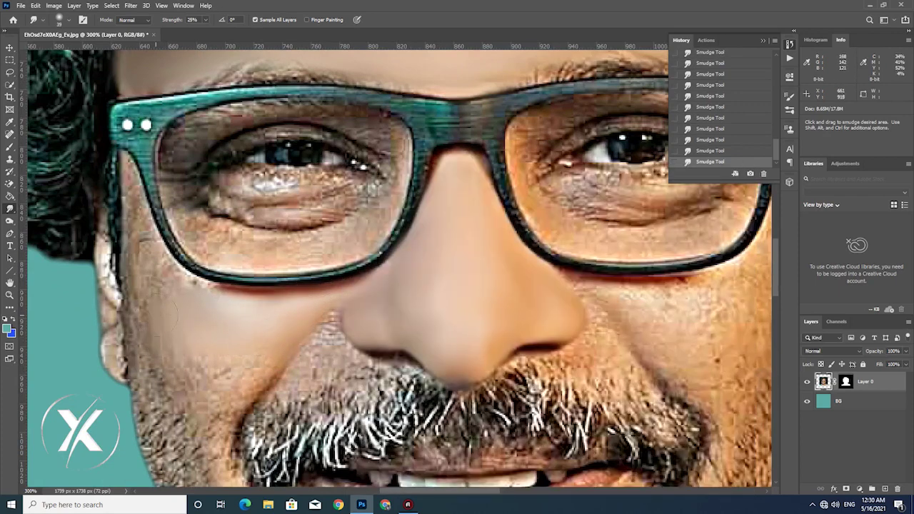
mouse_move(148, 284)
left_mouse_down()
mouse_move(165, 392)
mouse_move(200, 361)
mouse_move(228, 386)
mouse_move(254, 363)
mouse_move(236, 357)
mouse_move(198, 284)
mouse_move(184, 330)
left_mouse_up()
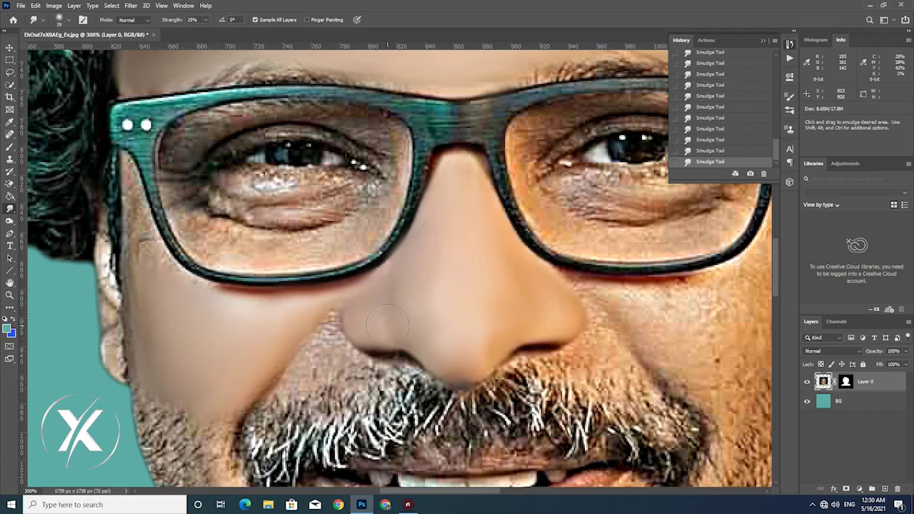
right_click(394, 167)
key("Return")
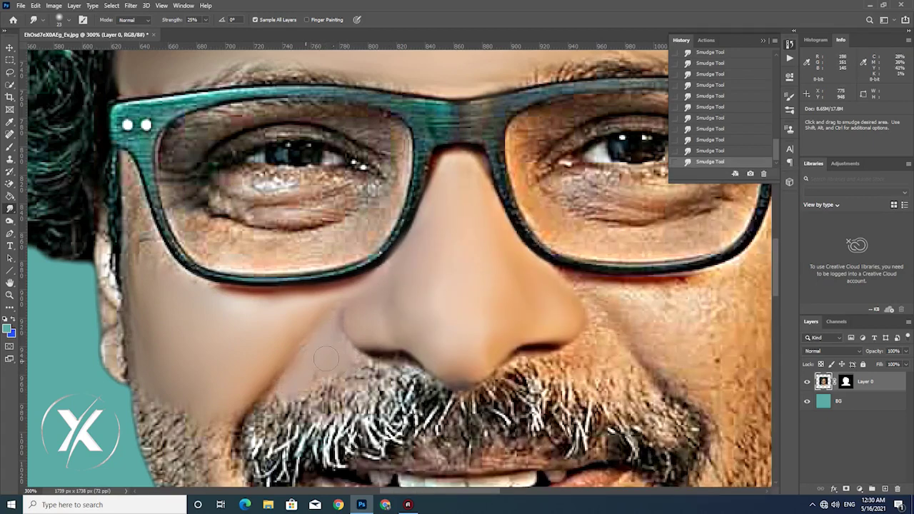
right_click(337, 346)
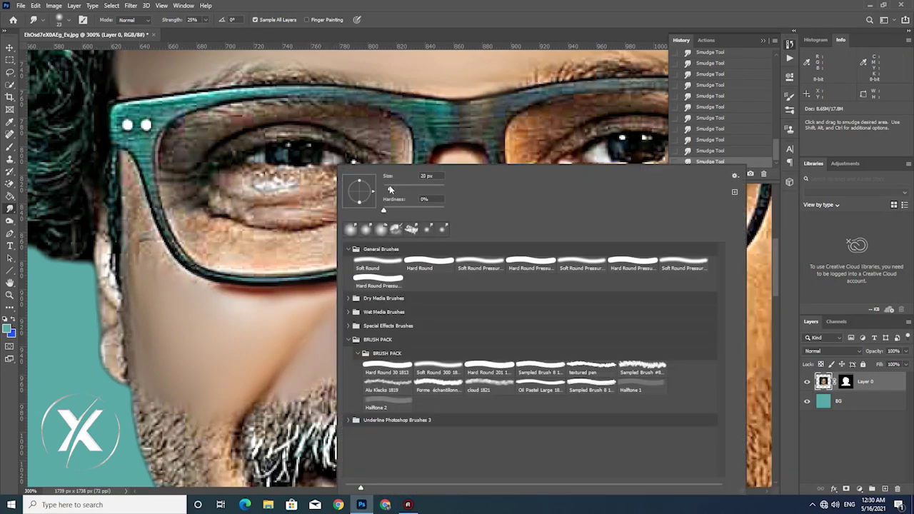
Shrink the smudge brush to 20 px and smooth the right cheek beside the moustache and below the lens.
left_click_drag(390, 190, 389, 189)
key("Return")
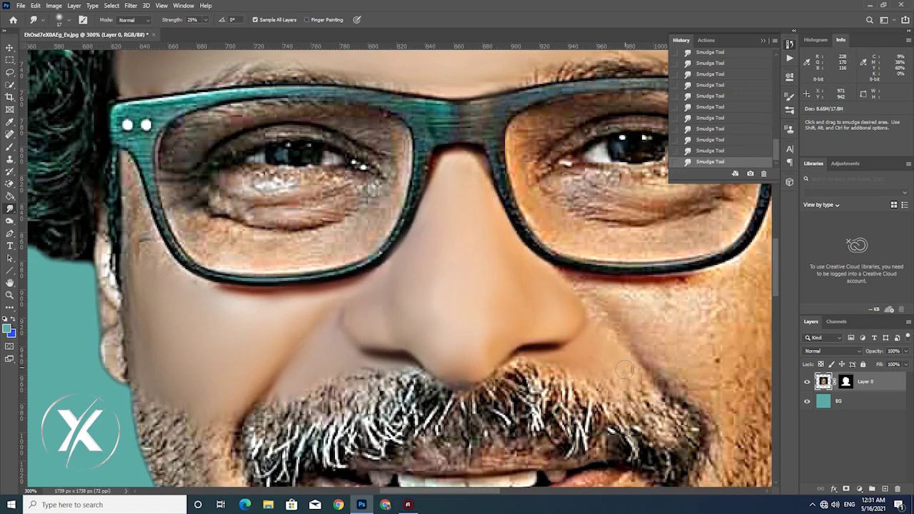
scroll(612, 365, "right", 2)
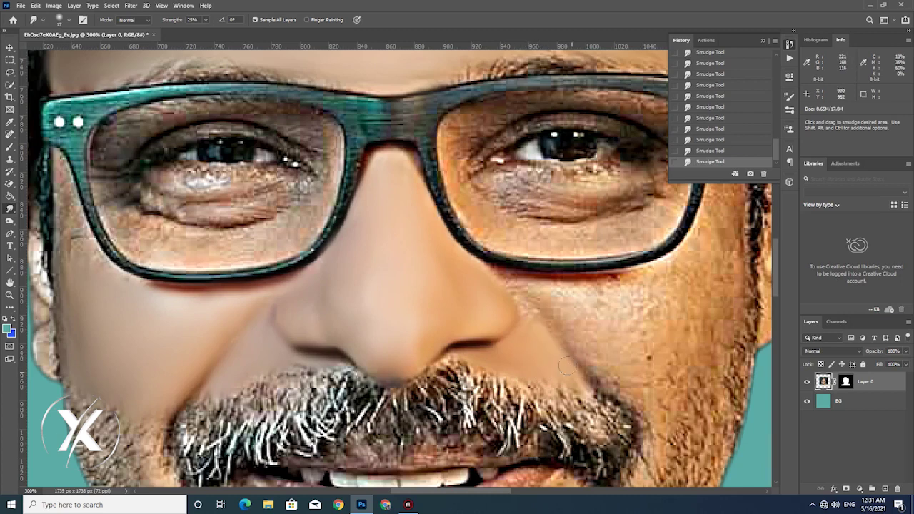
scroll(566, 365, "right", 2)
right_click(507, 167)
left_click_drag(561, 189, 477, 309)
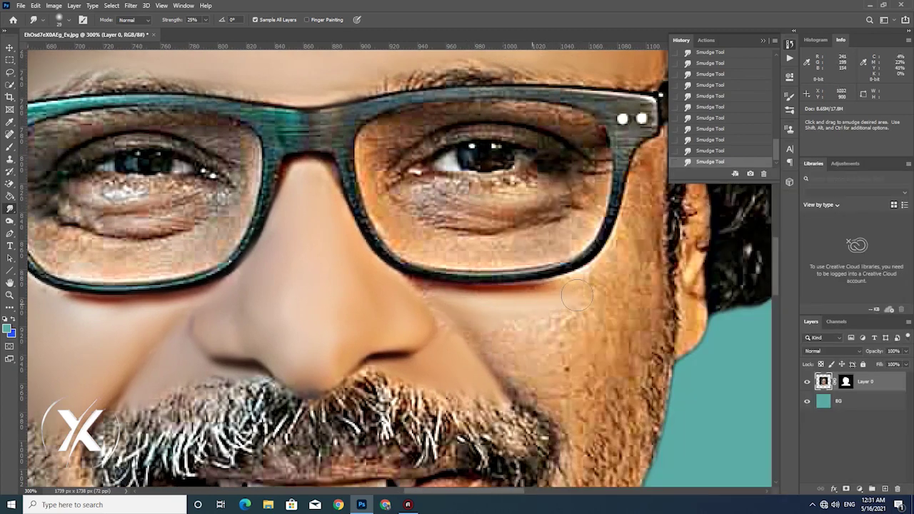
left_click_drag(509, 362, 554, 330)
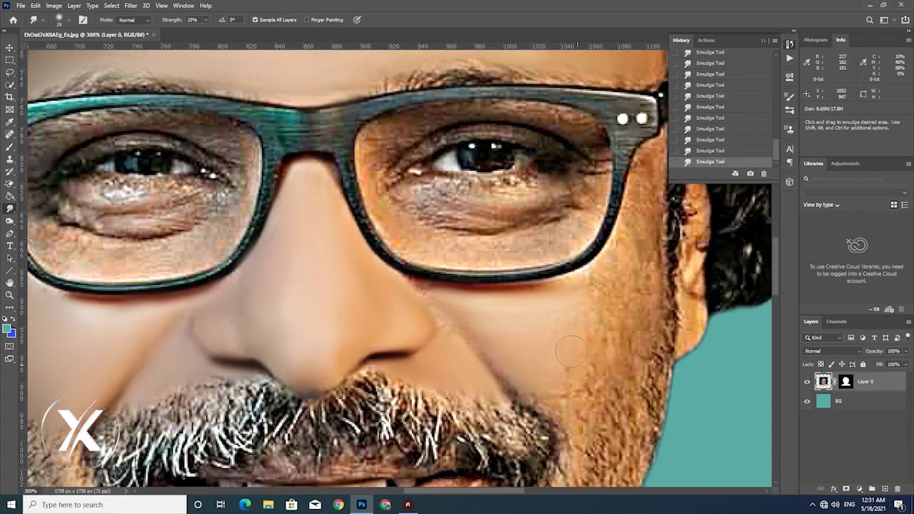
left_click_drag(449, 303, 428, 293)
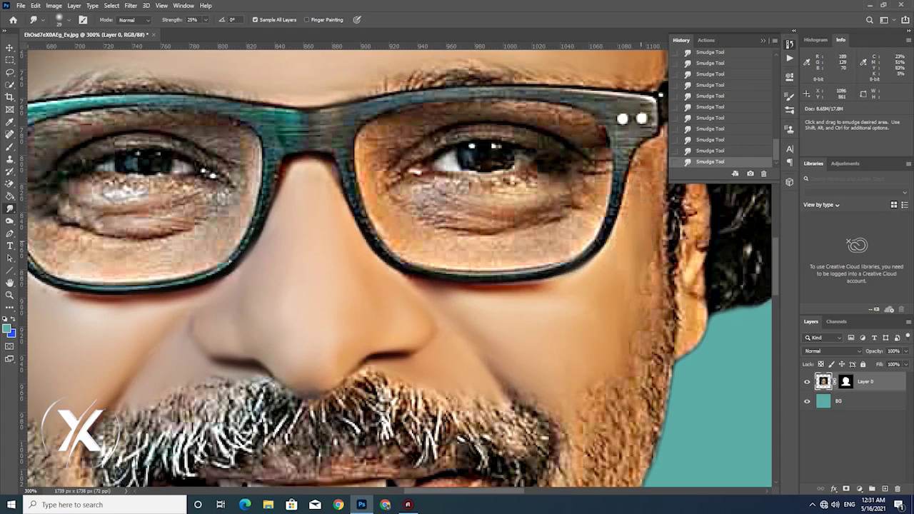
Collapse the History panel and blend the cheek edge near the ear and under the right eye.
left_click(763, 41)
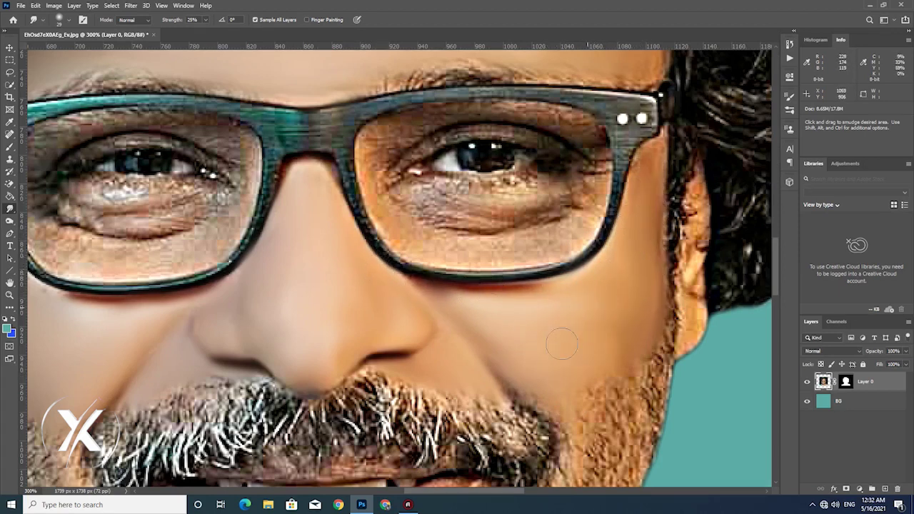
right_click(608, 314)
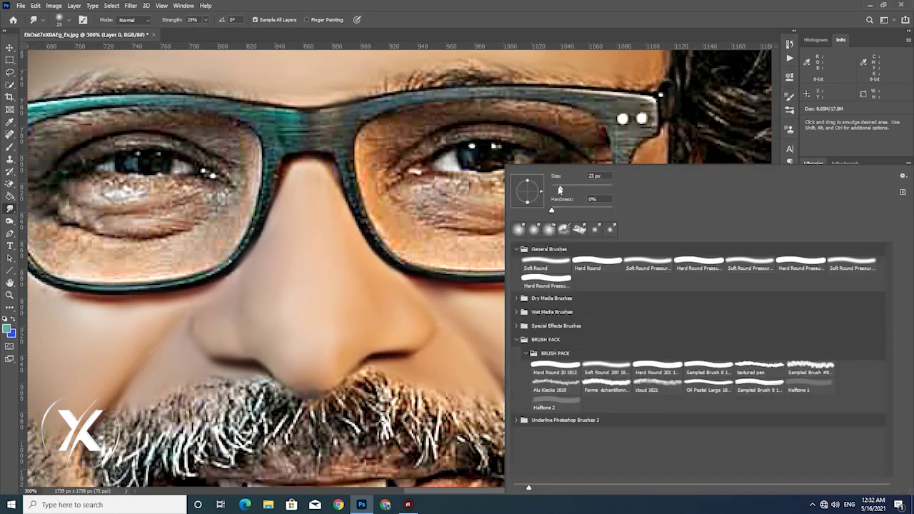
key("Return")
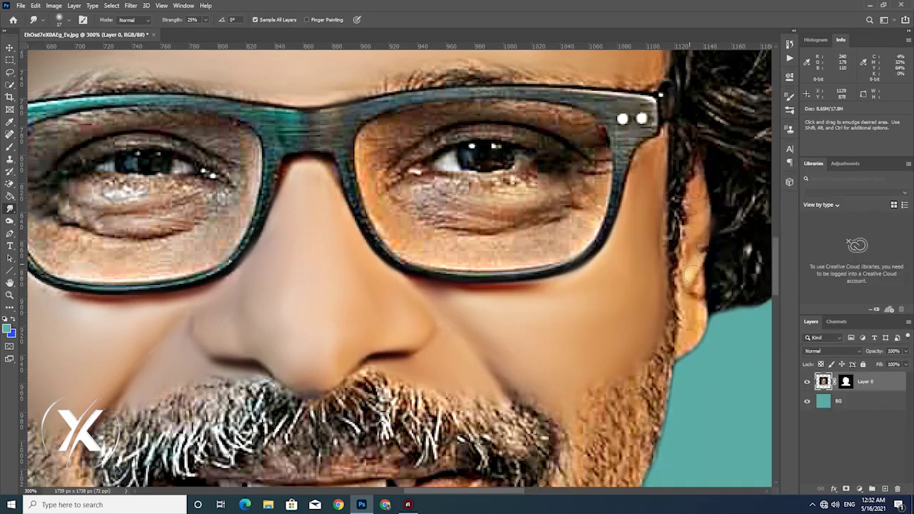
left_click_drag(691, 337, 706, 255)
left_click_drag(675, 318, 678, 361)
left_click_drag(683, 214, 690, 184)
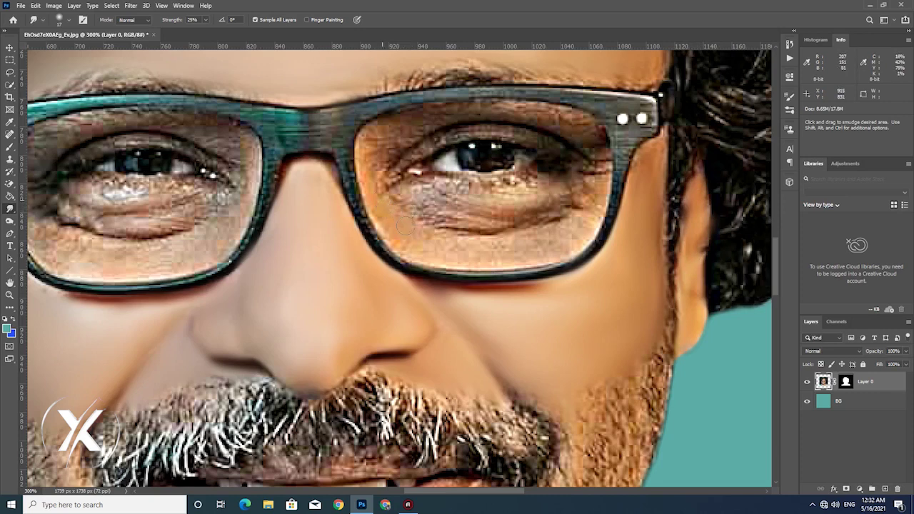
left_click_drag(449, 232, 415, 182)
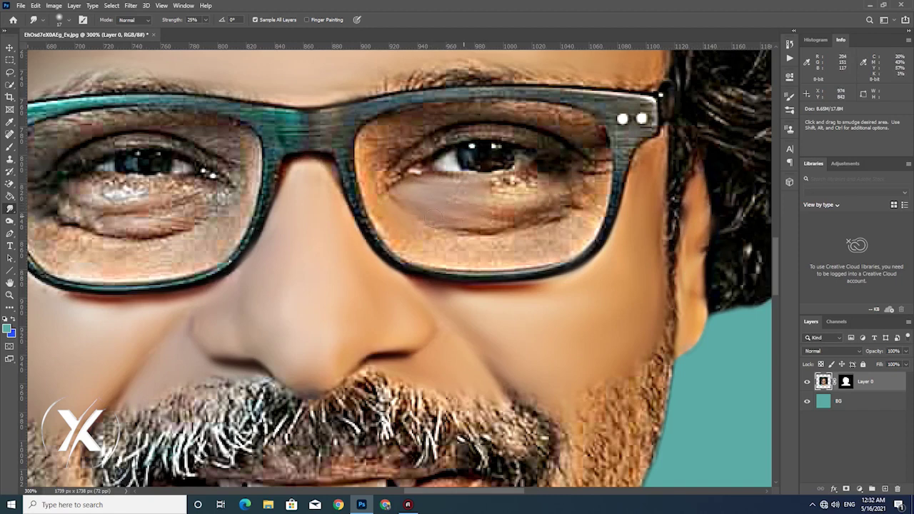
Smooth the under-eye skin and raise the smudge strength to 33%.
left_click_drag(480, 204, 468, 196)
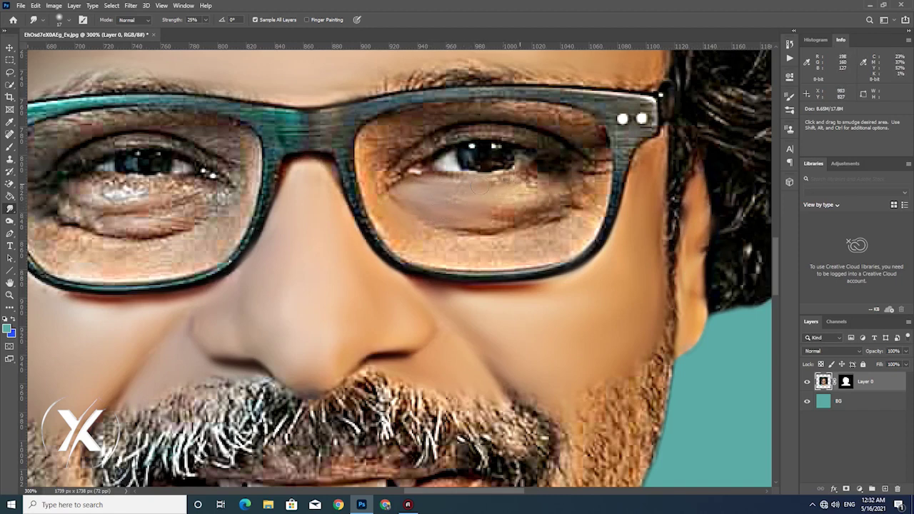
left_click_drag(541, 171, 500, 184)
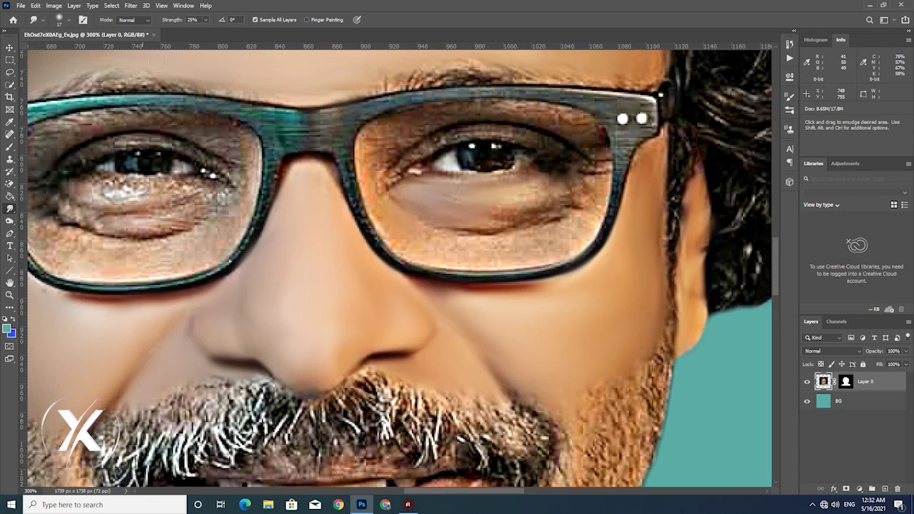
left_click(206, 20)
left_click_drag(203, 33, 208, 33)
left_click(506, 174)
Blend the lower edge and sides of the under-eye bag, then zoom to 400% on the right eye.
left_click_drag(524, 214, 503, 224)
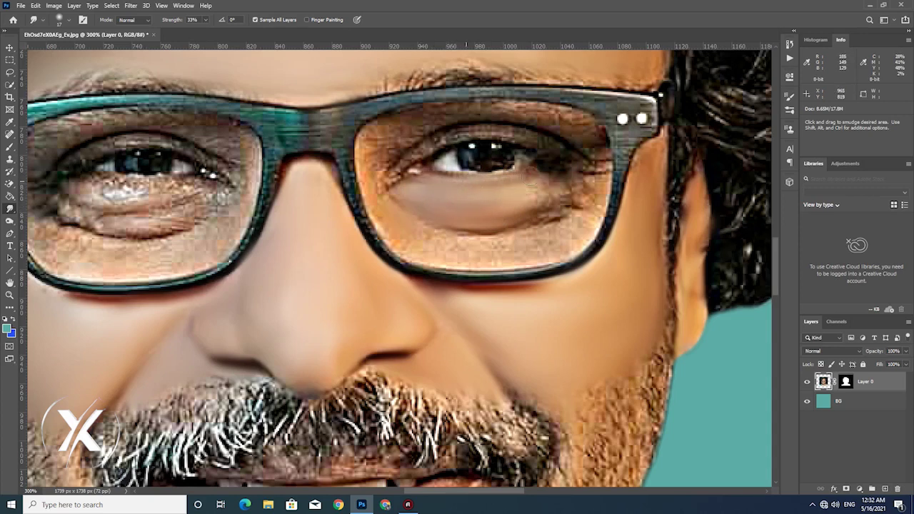
left_click_drag(514, 171, 545, 192)
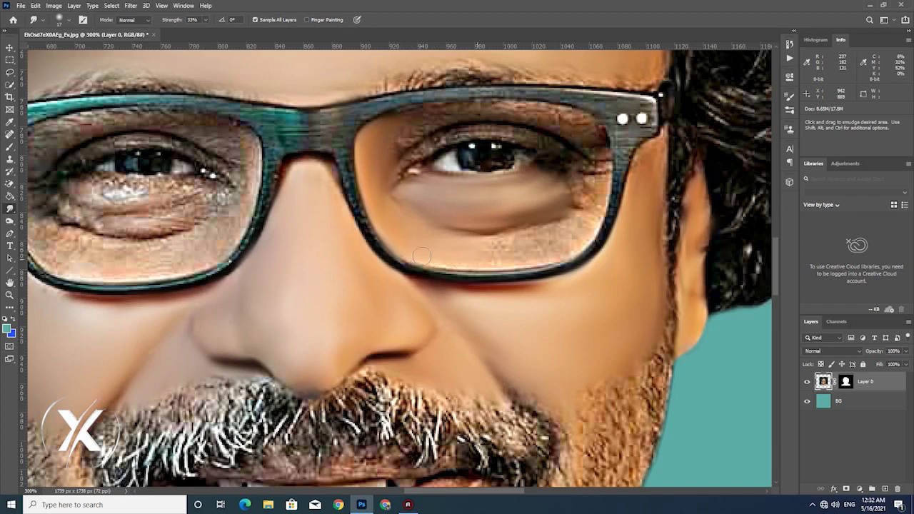
left_click(494, 240, "ctrl")
mouse_move(494, 241)
left_mouse_down()
mouse_move(444, 280)
mouse_move(470, 301)
mouse_move(456, 291)
mouse_move(487, 295)
left_mouse_up()
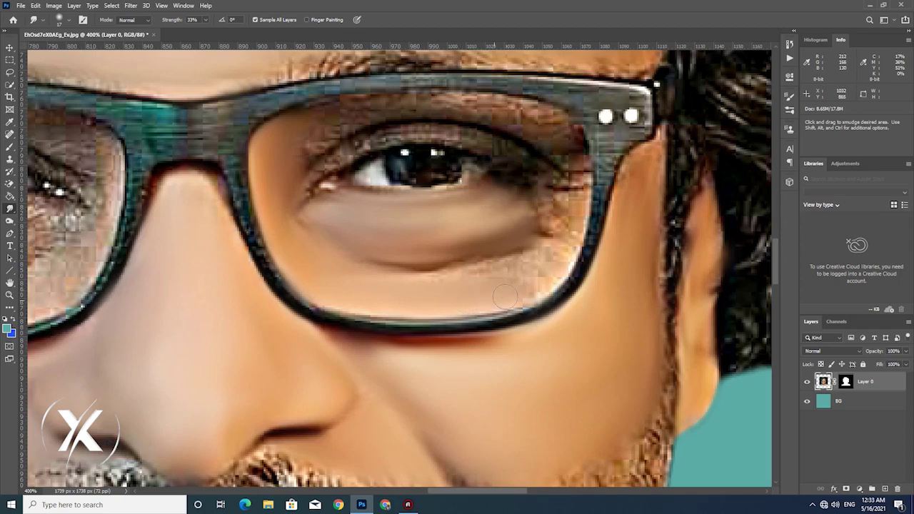
Smudge the under-eye bag, lower lashes, eyelid and brow inside the right lens at 33%.
mouse_move(537, 287)
left_mouse_down()
mouse_move(478, 277)
mouse_move(519, 246)
left_mouse_up()
left_click_drag(442, 271, 377, 269)
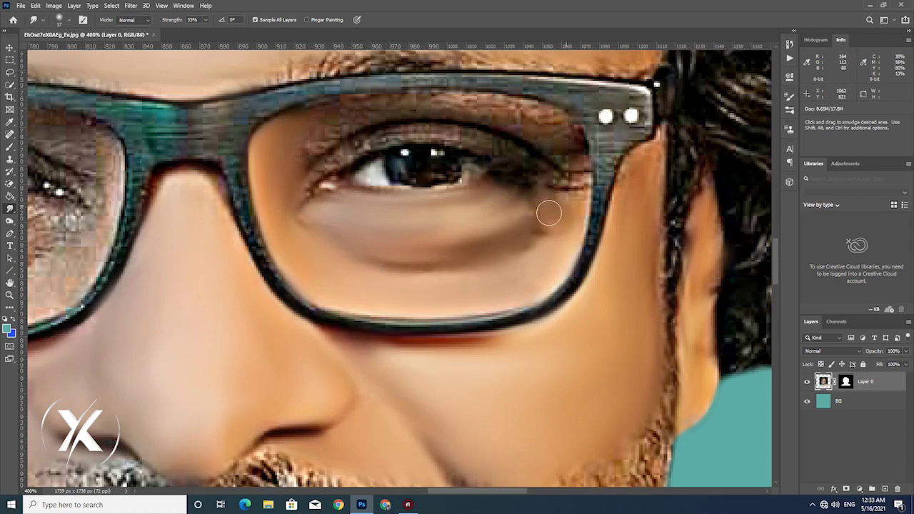
mouse_move(530, 190)
left_mouse_down()
mouse_move(541, 212)
mouse_move(572, 175)
mouse_move(580, 199)
mouse_move(573, 155)
left_mouse_up()
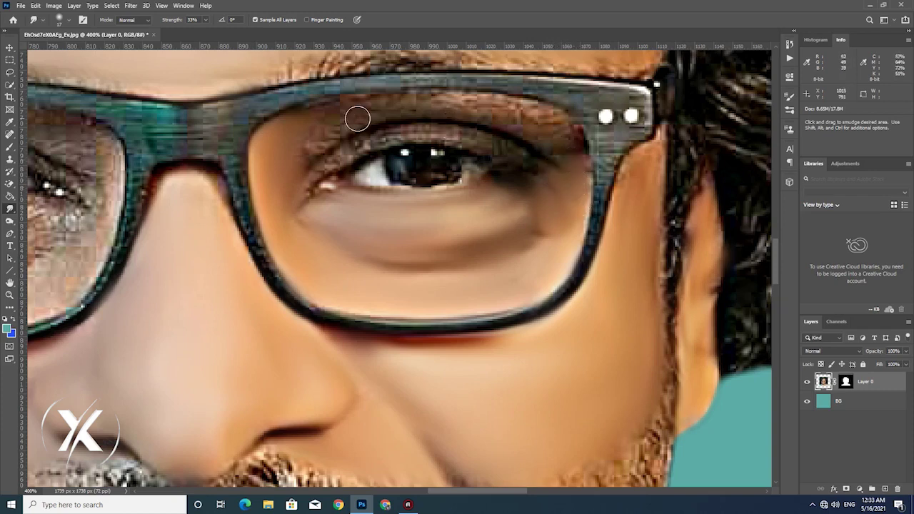
mouse_move(391, 120)
left_mouse_down()
mouse_move(344, 124)
mouse_move(310, 142)
mouse_move(312, 119)
mouse_move(326, 114)
mouse_move(465, 102)
mouse_move(492, 102)
mouse_move(523, 116)
mouse_move(498, 117)
mouse_move(561, 130)
mouse_move(552, 122)
mouse_move(559, 130)
mouse_move(380, 119)
mouse_move(431, 102)
mouse_move(343, 136)
mouse_move(305, 184)
mouse_move(340, 150)
mouse_move(347, 159)
mouse_move(439, 130)
mouse_move(482, 134)
mouse_move(536, 165)
mouse_move(408, 126)
mouse_move(312, 179)
mouse_move(557, 143)
mouse_move(561, 164)
left_mouse_up()
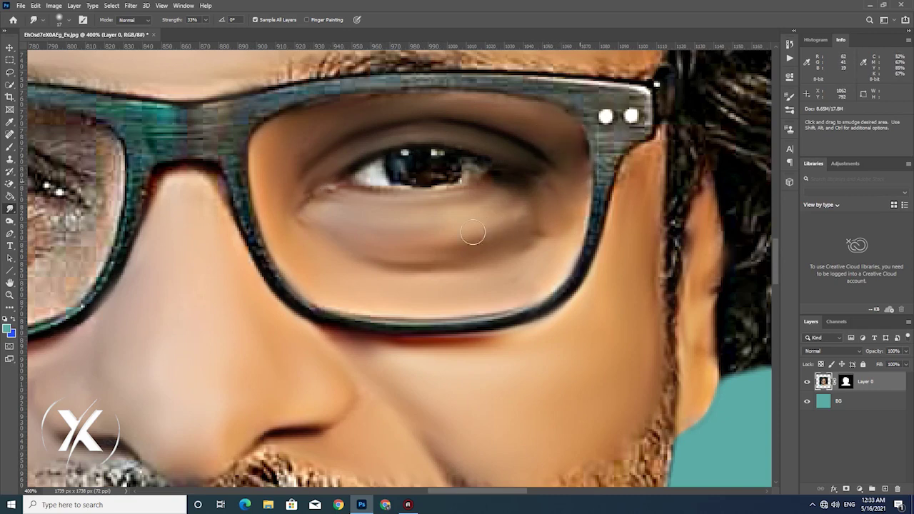
left_click_drag(407, 229, 689, 271)
left_click_drag(225, 190, 493, 222)
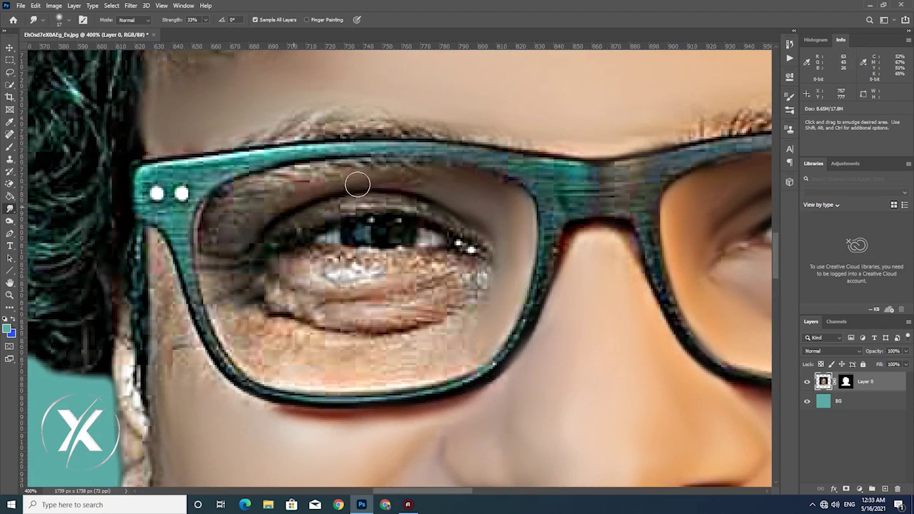
Smooth the left-hand eye's eyelid, corner wrinkles, under-eye skin and lower lens rim.
mouse_move(297, 193)
left_mouse_down()
mouse_move(236, 215)
mouse_move(210, 243)
mouse_move(224, 204)
mouse_move(306, 179)
mouse_move(422, 176)
mouse_move(350, 170)
mouse_move(359, 164)
mouse_move(240, 190)
mouse_move(278, 180)
mouse_move(418, 180)
left_mouse_up()
mouse_move(221, 289)
left_mouse_down()
mouse_move(255, 261)
mouse_move(206, 259)
mouse_move(270, 246)
mouse_move(264, 238)
mouse_move(295, 214)
mouse_move(432, 212)
mouse_move(372, 201)
mouse_move(469, 212)
mouse_move(471, 238)
mouse_move(345, 196)
mouse_move(441, 219)
mouse_move(472, 252)
mouse_move(305, 253)
left_mouse_up()
mouse_move(325, 255)
left_mouse_down()
mouse_move(401, 259)
mouse_move(324, 249)
mouse_move(342, 255)
mouse_move(271, 259)
mouse_move(315, 282)
mouse_move(379, 293)
mouse_move(478, 261)
mouse_move(427, 276)
mouse_move(207, 263)
mouse_move(273, 274)
mouse_move(302, 250)
mouse_move(296, 266)
left_mouse_up()
mouse_move(235, 270)
left_mouse_down()
mouse_move(360, 299)
mouse_move(302, 298)
mouse_move(312, 305)
mouse_move(283, 301)
mouse_move(432, 306)
mouse_move(483, 280)
mouse_move(417, 318)
mouse_move(351, 325)
mouse_move(492, 310)
left_mouse_up()
mouse_move(305, 323)
left_mouse_down()
mouse_move(336, 332)
mouse_move(395, 327)
left_mouse_up()
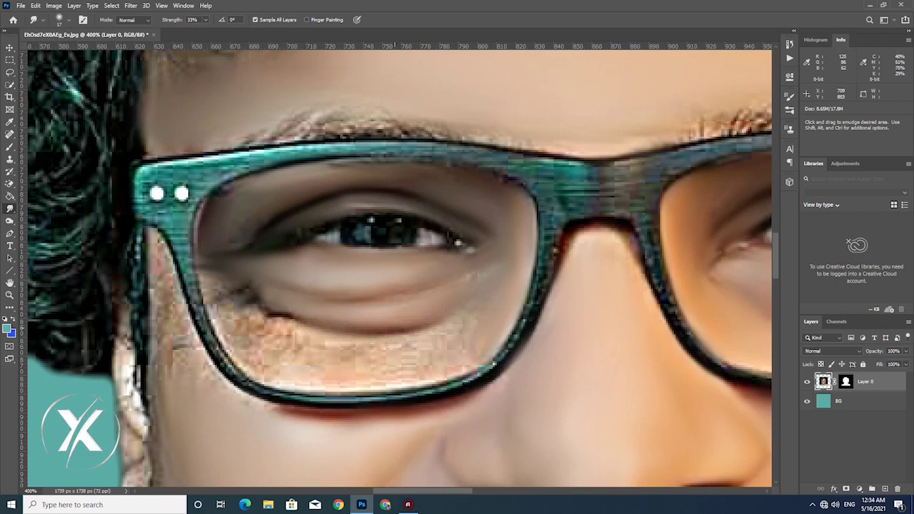
mouse_move(395, 283)
left_mouse_down()
mouse_move(250, 302)
mouse_move(275, 310)
mouse_move(253, 297)
mouse_move(234, 309)
mouse_move(204, 265)
mouse_move(227, 313)
mouse_move(276, 344)
mouse_move(276, 333)
mouse_move(325, 343)
left_mouse_up()
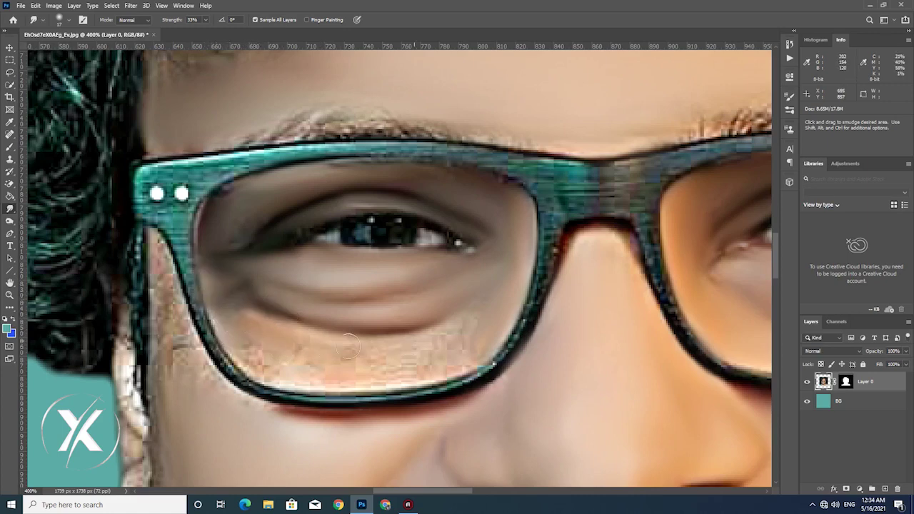
mouse_move(435, 356)
left_mouse_down()
mouse_move(396, 371)
mouse_move(458, 366)
left_mouse_up()
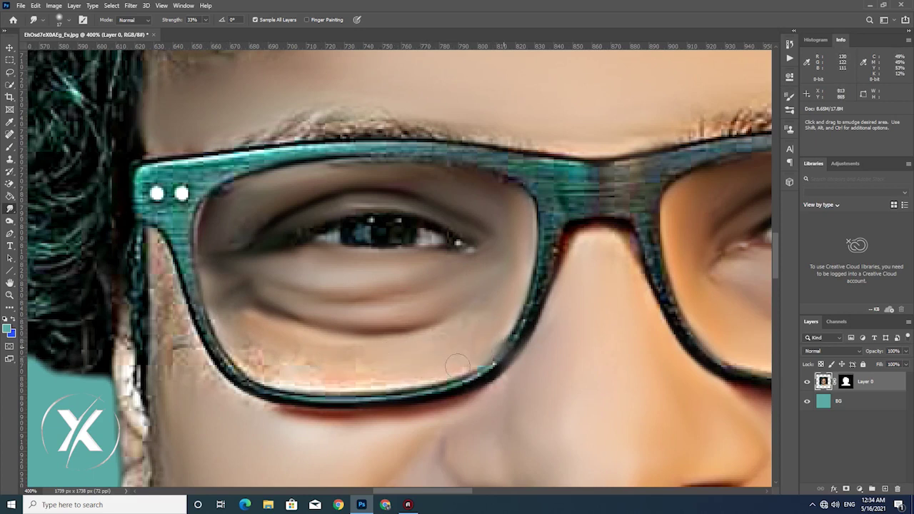
mouse_move(342, 360)
left_mouse_down()
mouse_move(283, 371)
mouse_move(246, 345)
left_mouse_up()
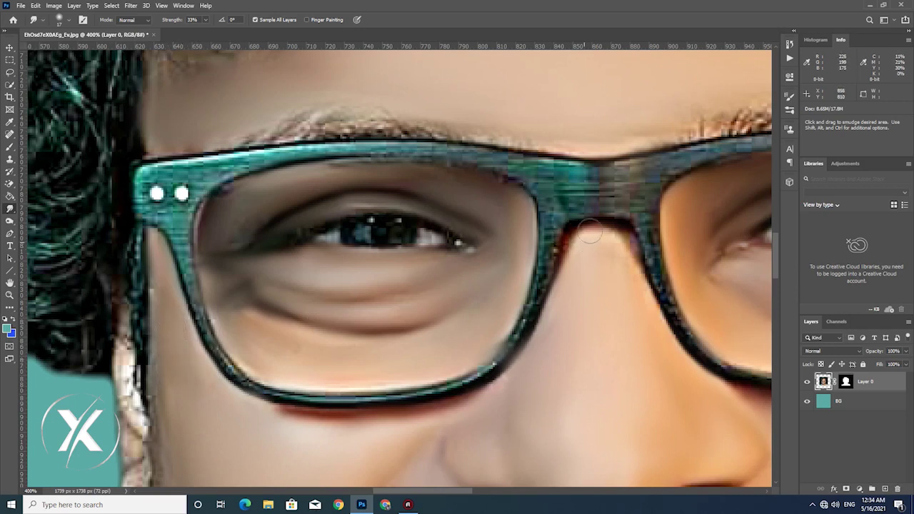
Soften the dark corner under the glasses bridge and the ear edge along the jaw.
left_click_drag(573, 247, 618, 250)
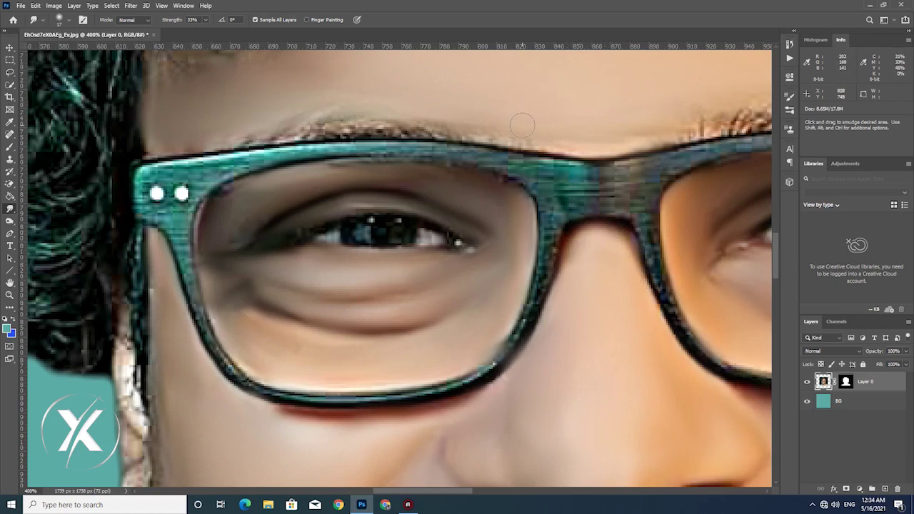
mouse_move(167, 248)
left_mouse_down()
mouse_move(223, 172)
mouse_move(213, 120)
left_mouse_up()
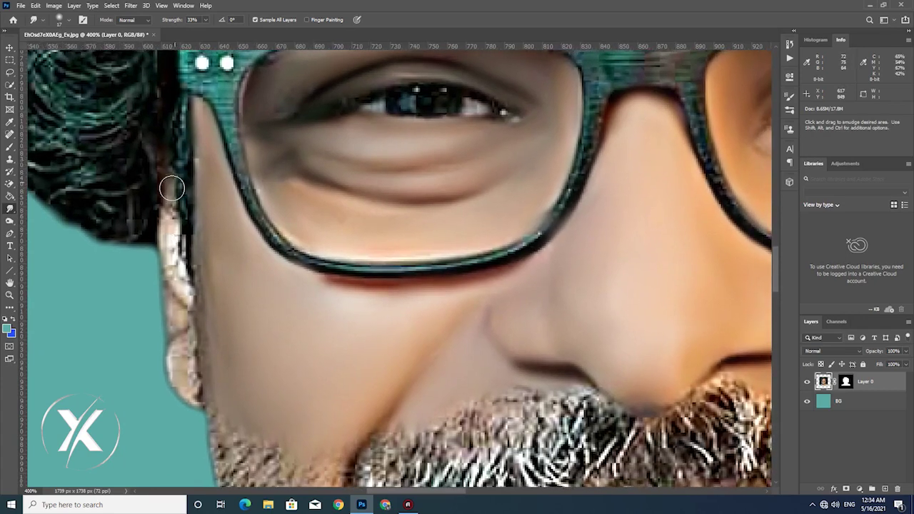
left_click_drag(164, 246, 198, 365)
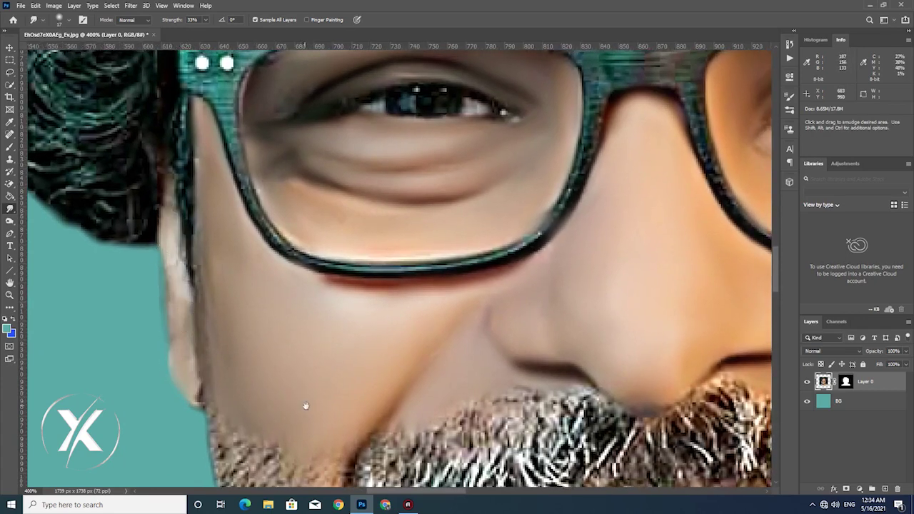
left_click_drag(302, 406, 196, 257)
Smear the skin below the mustache and the beard just under the lower lip.
left_click_drag(243, 383, 300, 266)
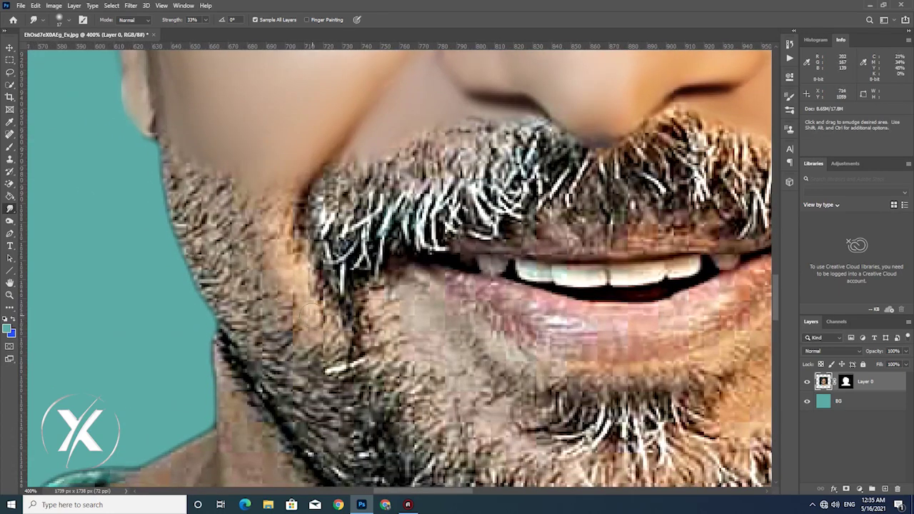
mouse_move(279, 198)
left_mouse_down()
mouse_move(319, 325)
mouse_move(276, 232)
left_mouse_up()
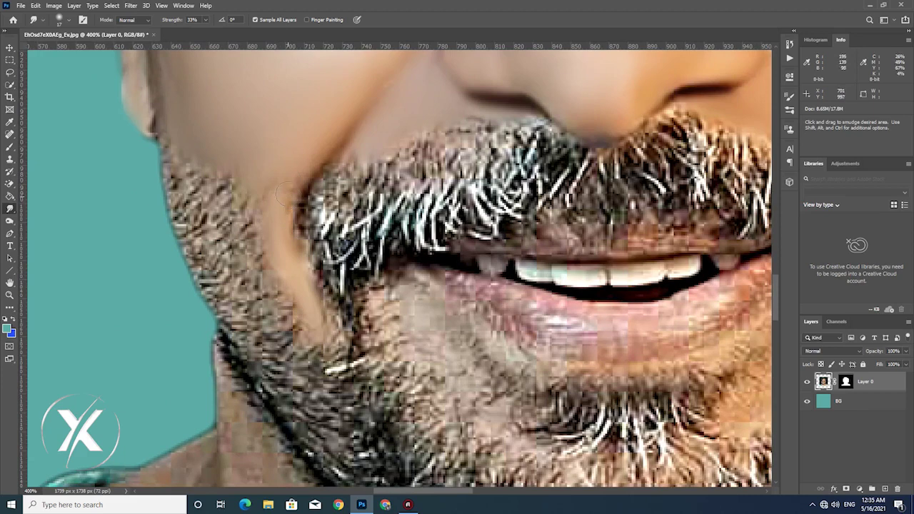
mouse_move(410, 289)
left_mouse_down()
mouse_move(300, 292)
mouse_move(350, 330)
mouse_move(335, 350)
mouse_move(378, 378)
mouse_move(290, 313)
left_mouse_up()
mouse_move(343, 384)
left_mouse_down()
mouse_move(330, 397)
mouse_move(375, 429)
mouse_move(382, 384)
left_mouse_up()
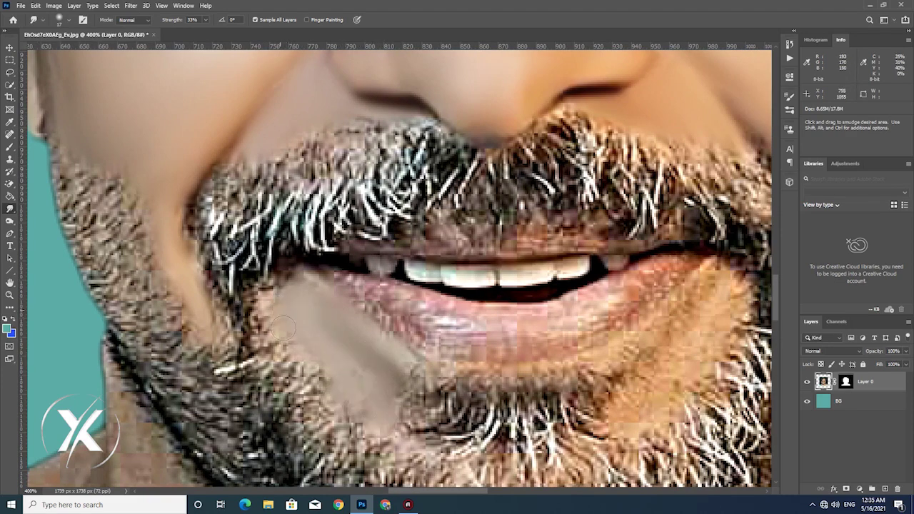
Smooth the lower lip, soften the upper-lip edge and even out the upper teeth edges.
mouse_move(681, 256)
left_mouse_down()
mouse_move(543, 307)
mouse_move(650, 268)
mouse_move(564, 321)
mouse_move(588, 324)
mouse_move(679, 259)
mouse_move(661, 289)
mouse_move(524, 332)
left_mouse_up()
mouse_move(427, 327)
left_mouse_down()
mouse_move(382, 313)
mouse_move(348, 277)
mouse_move(442, 314)
mouse_move(389, 284)
mouse_move(500, 307)
mouse_move(421, 327)
mouse_move(529, 329)
left_mouse_up()
left_click_drag(447, 312, 619, 292)
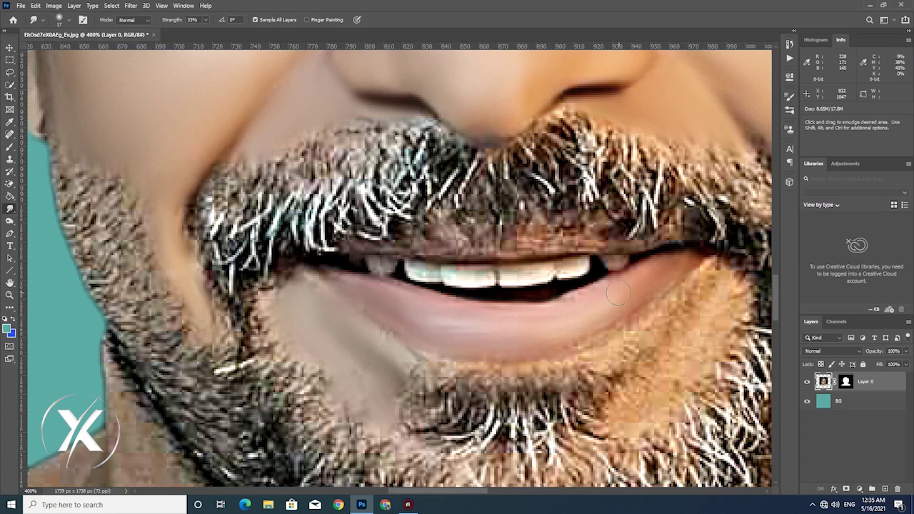
left_click_drag(559, 236, 386, 239)
mouse_move(593, 232)
left_mouse_down()
mouse_move(500, 232)
mouse_move(653, 237)
mouse_move(592, 236)
left_mouse_up()
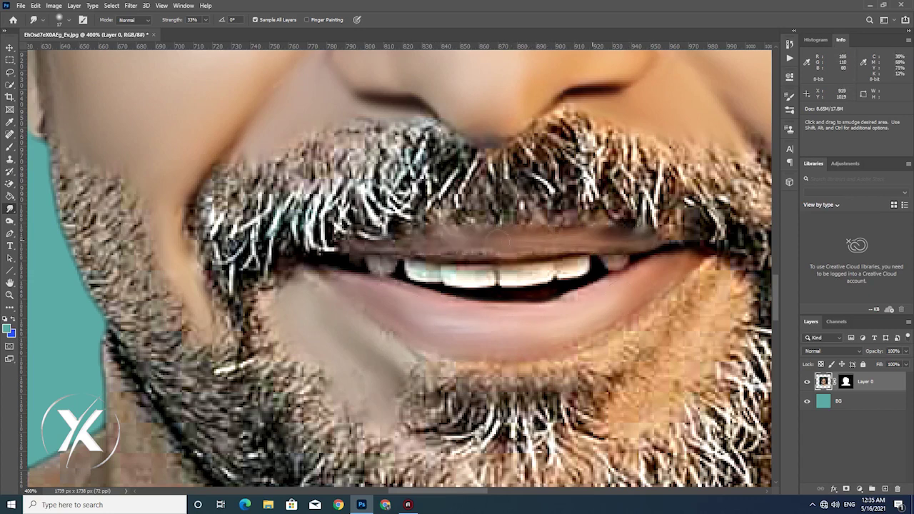
mouse_move(470, 244)
left_mouse_down()
mouse_move(467, 266)
mouse_move(502, 283)
mouse_move(572, 267)
mouse_move(455, 283)
mouse_move(388, 261)
mouse_move(486, 276)
left_mouse_up()
left_click_drag(428, 326, 43, 237)
mouse_move(500, 321)
left_mouse_down()
mouse_move(257, 249)
mouse_move(555, 351)
left_mouse_up()
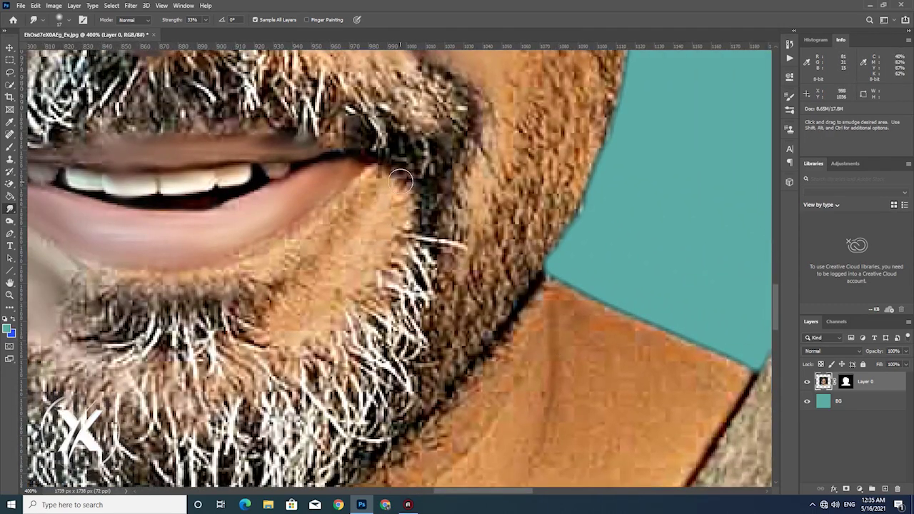
Blend the dark beard at the right mouth corner and below the lower lip into skin.
left_click_drag(401, 181, 375, 170)
mouse_move(353, 208)
left_mouse_down()
mouse_move(357, 187)
mouse_move(346, 211)
mouse_move(372, 171)
left_mouse_up()
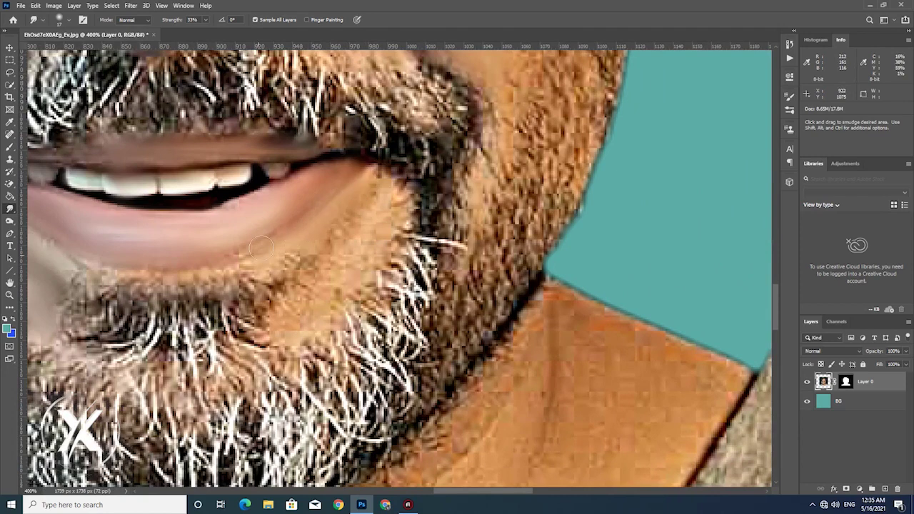
mouse_move(288, 266)
left_mouse_down()
mouse_move(290, 314)
mouse_move(335, 294)
mouse_move(358, 269)
mouse_move(269, 296)
mouse_move(343, 241)
mouse_move(390, 190)
mouse_move(407, 229)
mouse_move(368, 236)
left_mouse_up()
mouse_move(385, 175)
left_mouse_down()
mouse_move(367, 214)
mouse_move(382, 167)
mouse_move(323, 230)
left_mouse_up()
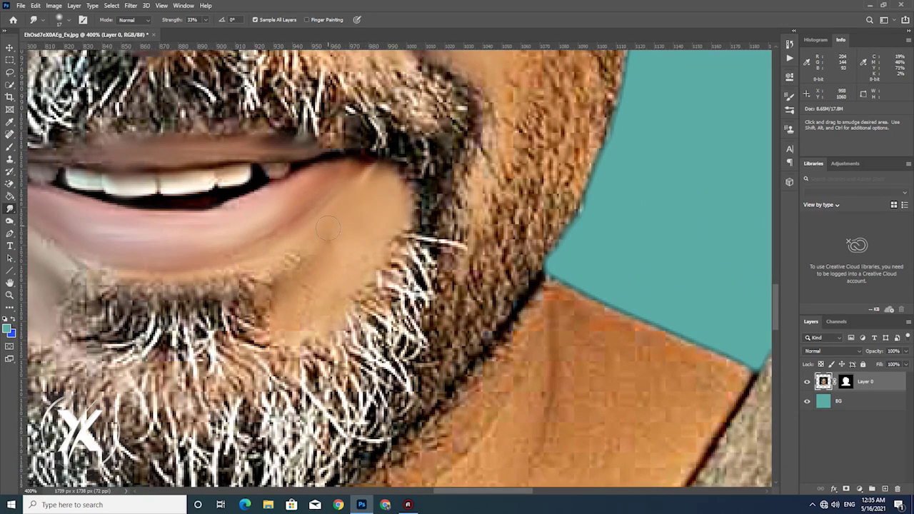
mouse_move(272, 274)
left_mouse_down()
mouse_move(275, 315)
mouse_move(329, 293)
left_mouse_up()
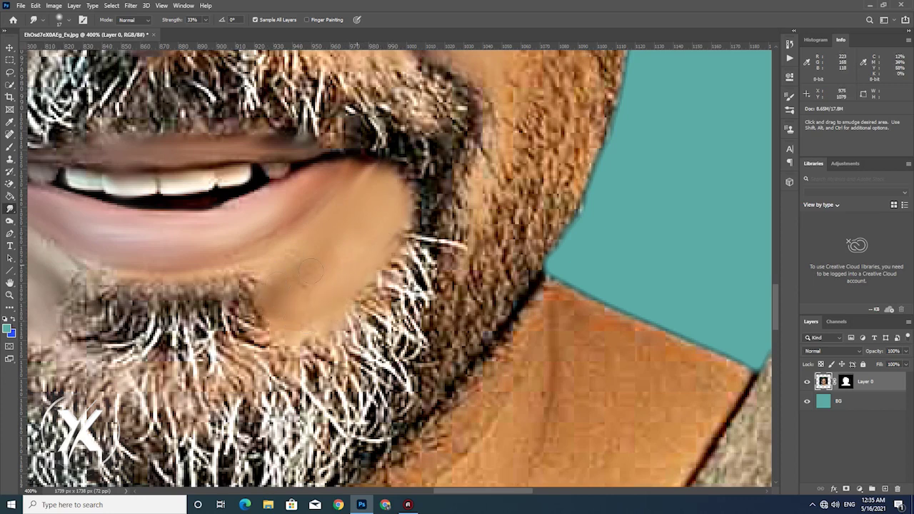
mouse_move(490, 188)
left_mouse_down()
mouse_move(437, 319)
mouse_move(427, 294)
mouse_move(460, 207)
left_mouse_up()
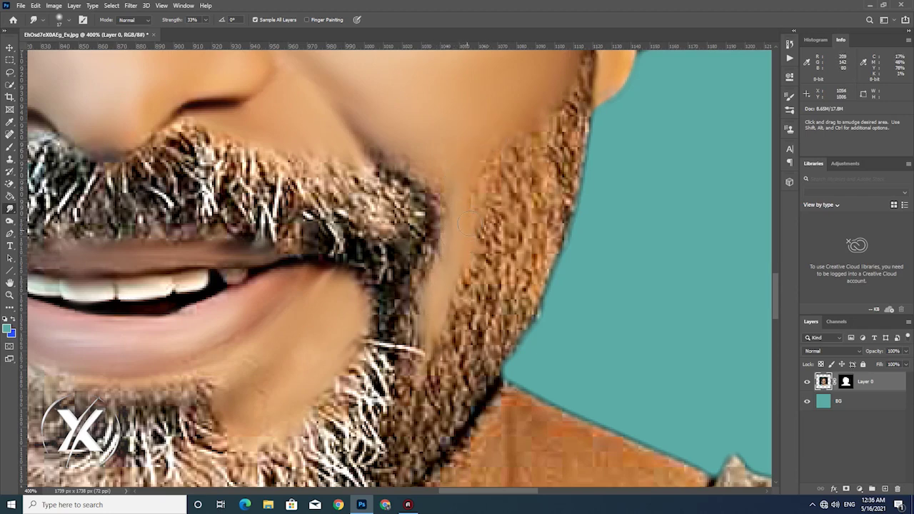
key("ctrl+minus")
Smooth the neck crease below the beard and blend the neck skin down to the collar.
key("ctrl+minus")
key("ctrl+minus")
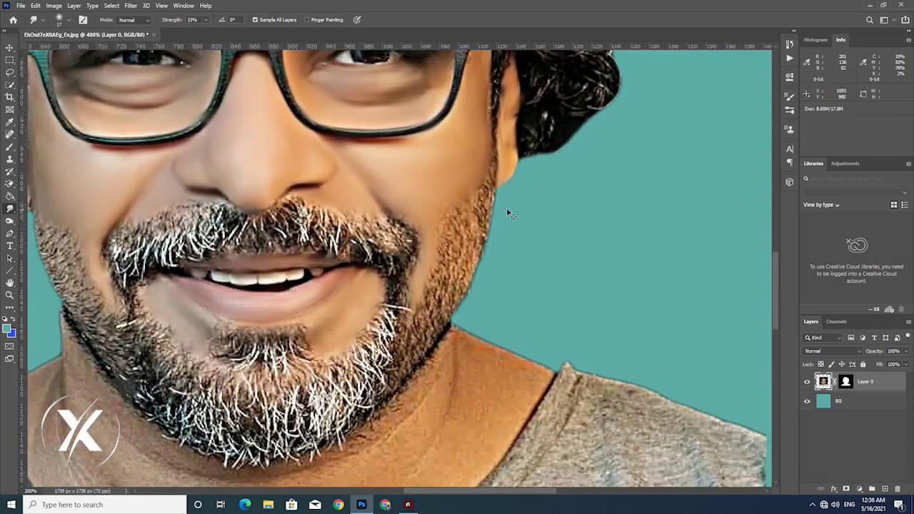
key("ctrl+minus")
key("ctrl+plus")
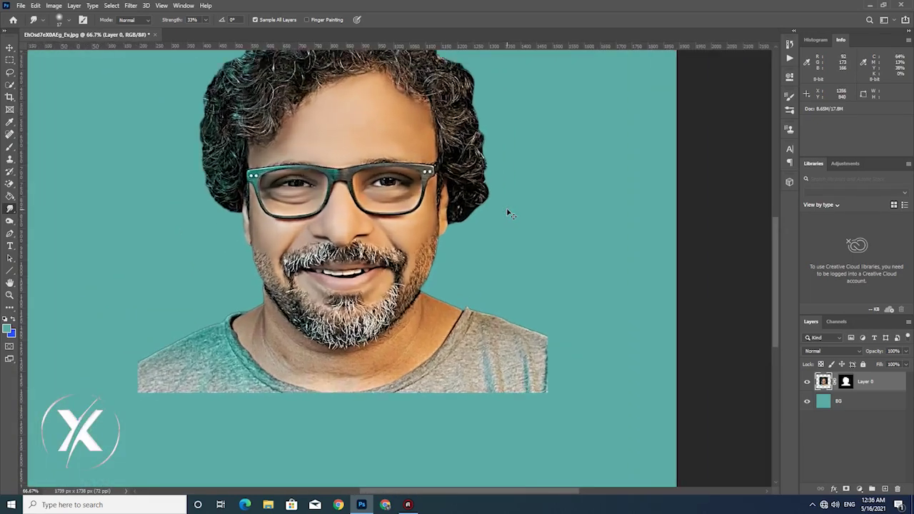
key("ctrl+plus")
key("ctrl+plus")
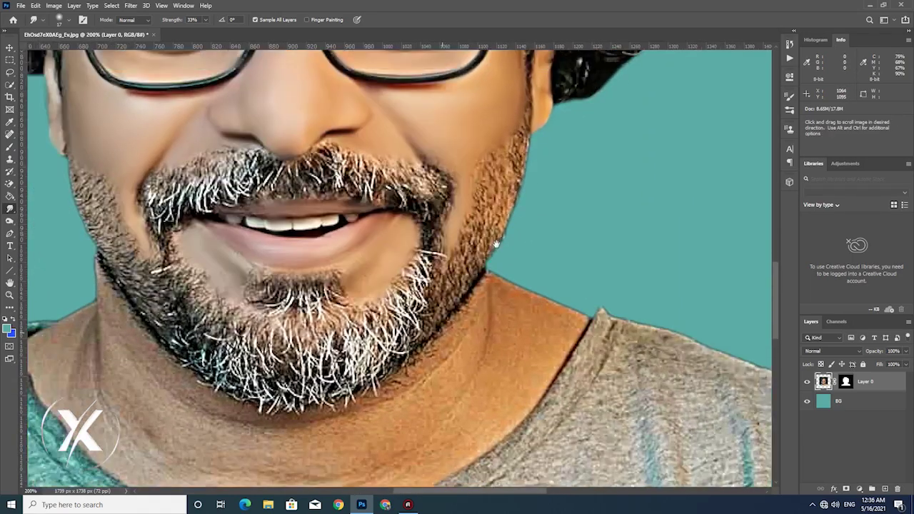
left_click_drag(518, 265, 559, 199)
right_click(602, 255)
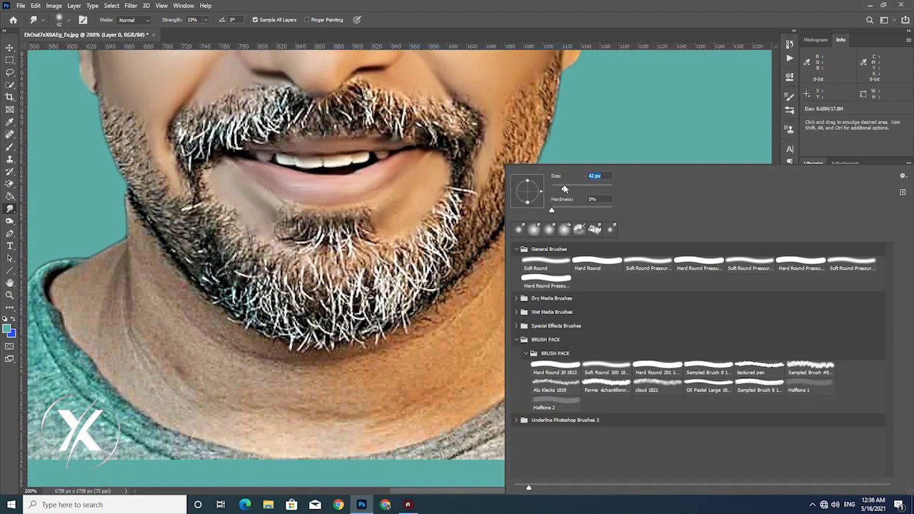
key("Return")
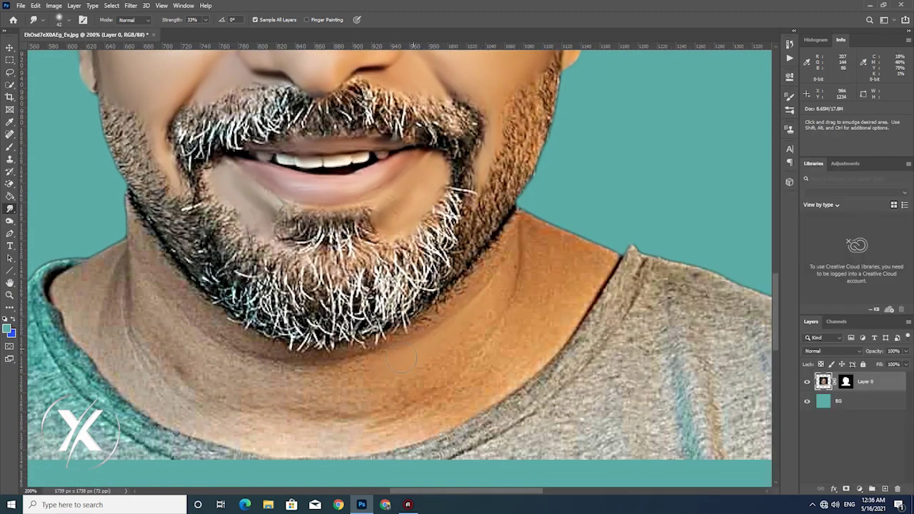
left_click_drag(492, 248, 504, 223)
mouse_move(457, 280)
left_mouse_down()
mouse_move(409, 330)
mouse_move(417, 337)
left_mouse_up()
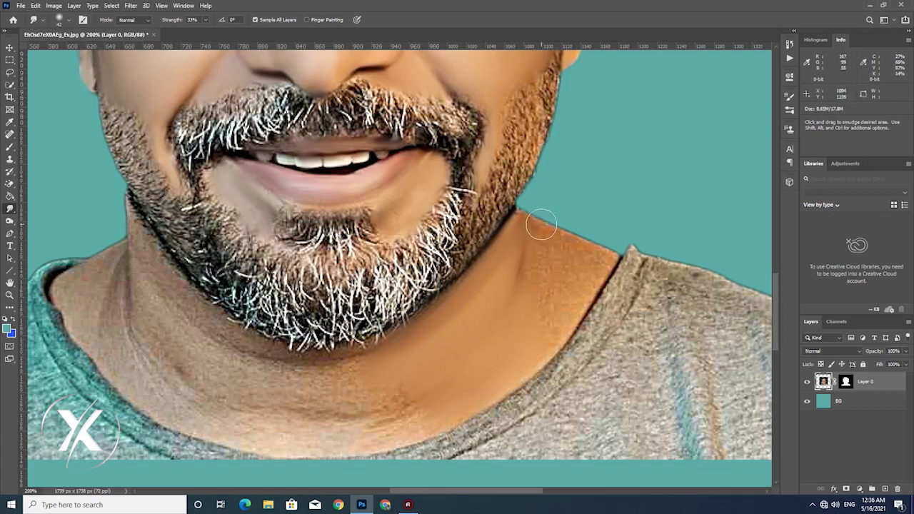
left_click_drag(613, 267, 516, 262)
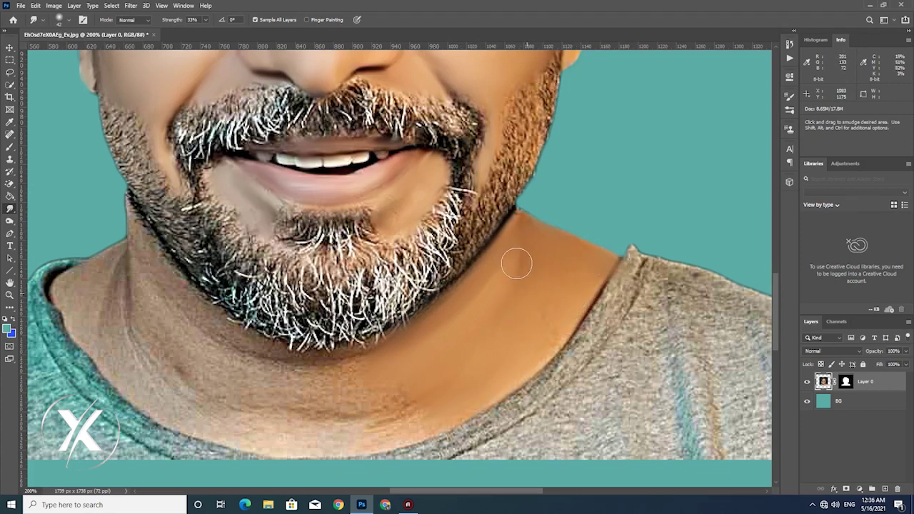
Blend the lower beard edge, collar shadow and left jaw edge into the neck skin.
key("space")
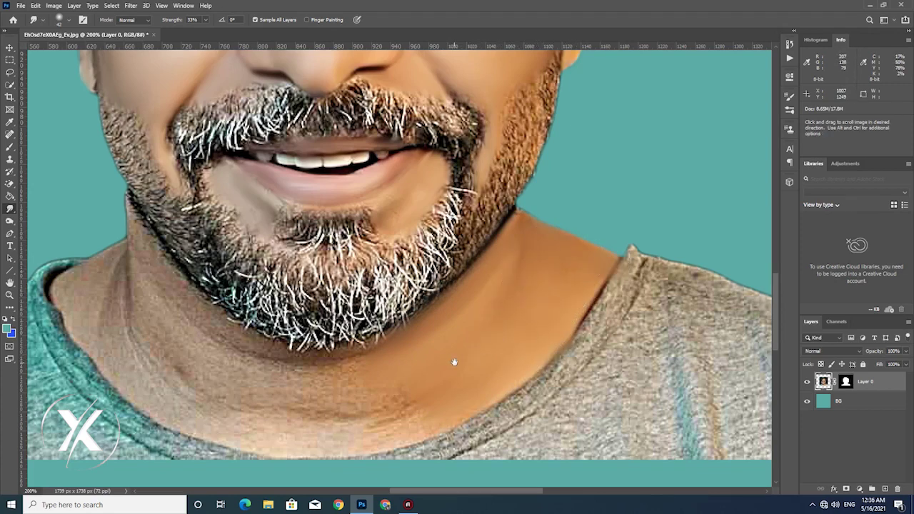
left_click_drag(452, 364, 561, 330)
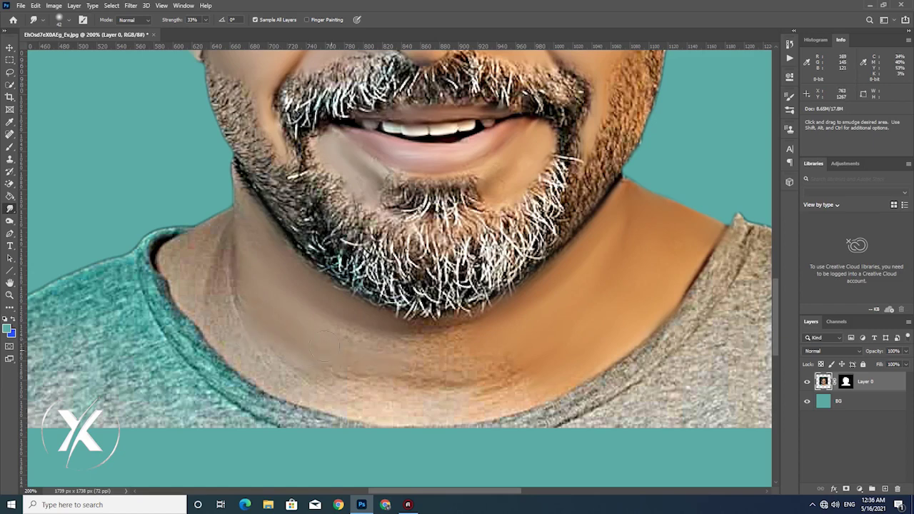
left_click_drag(406, 340, 455, 356)
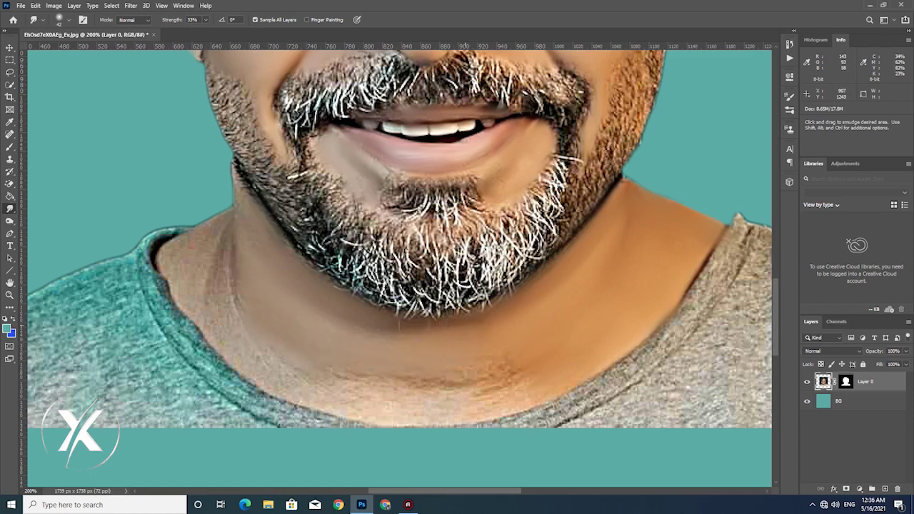
left_click_drag(406, 382, 474, 386)
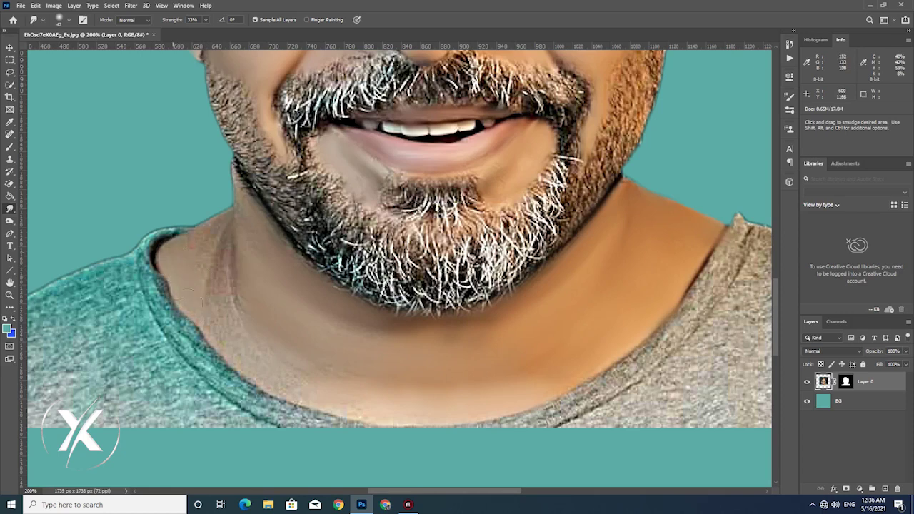
left_click_drag(163, 279, 223, 240)
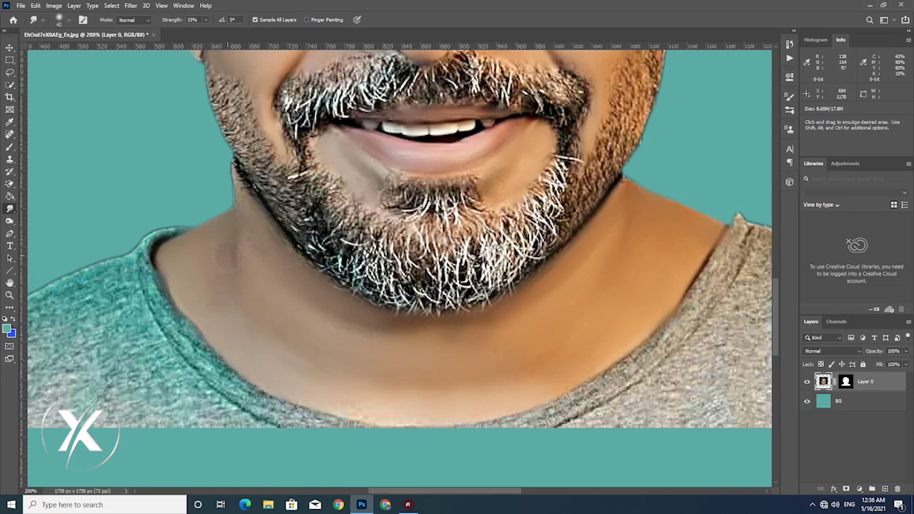
left_click_drag(240, 197, 236, 165)
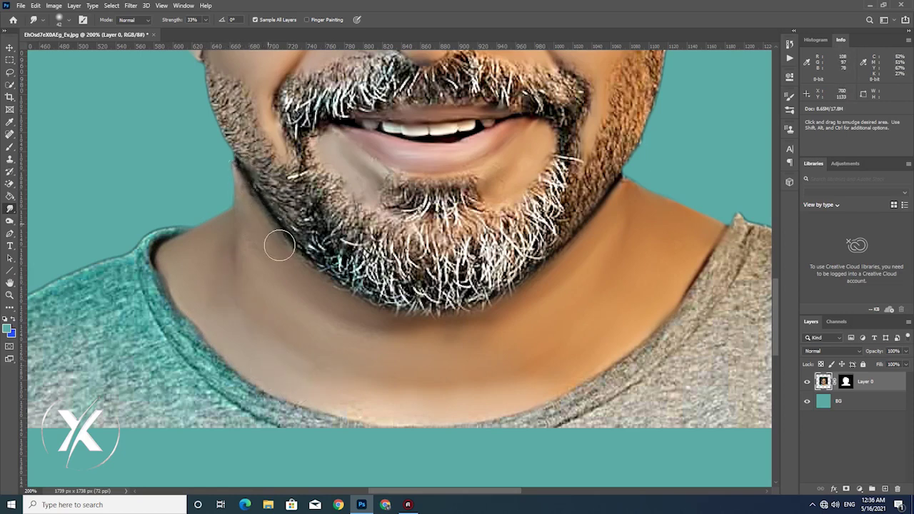
left_click_drag(382, 411, 329, 398)
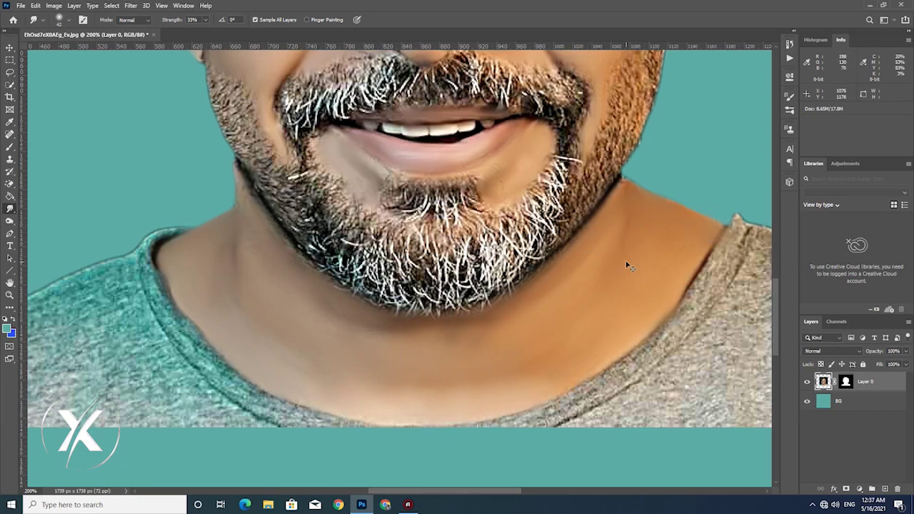
key("ctrl+minus")
key("ctrl+minus")
key("ctrl+minus")
key("ctrl+minus")
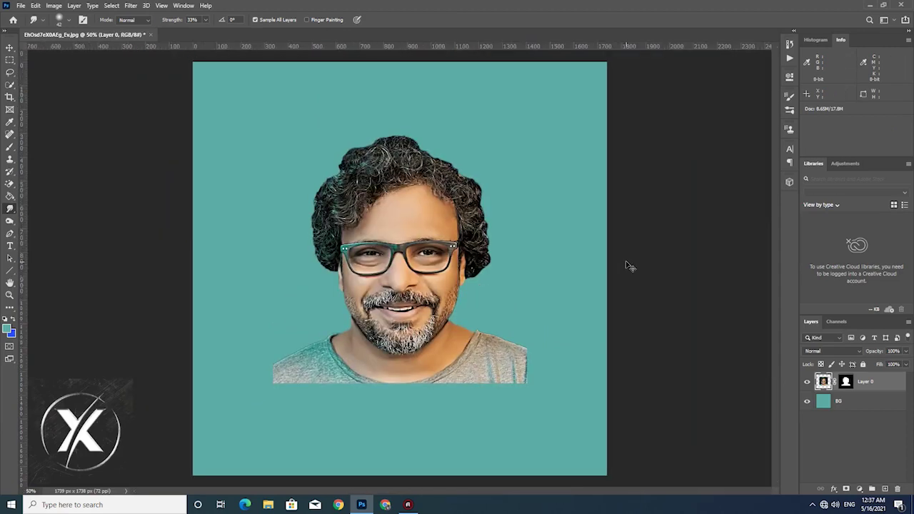
Smudge the beard's left edge, then switch to a scattered bristle brush tip (42 px, 36%, 14°).
key("ctrl+plus")
key("ctrl+plus")
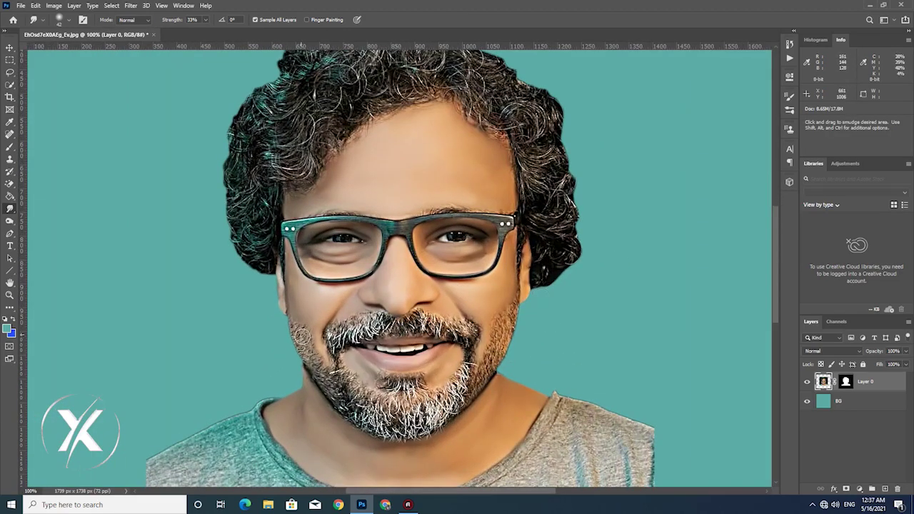
left_click_drag(303, 328, 332, 386)
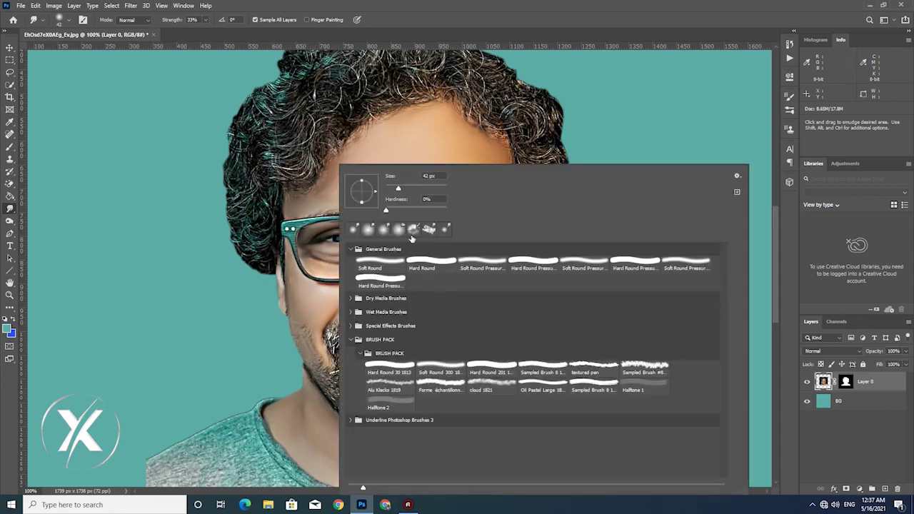
left_click(429, 230)
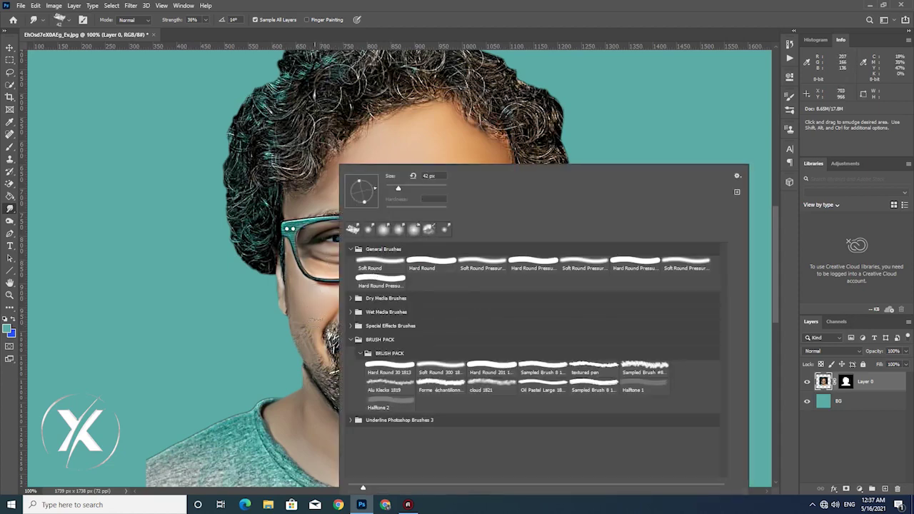
left_click(329, 340)
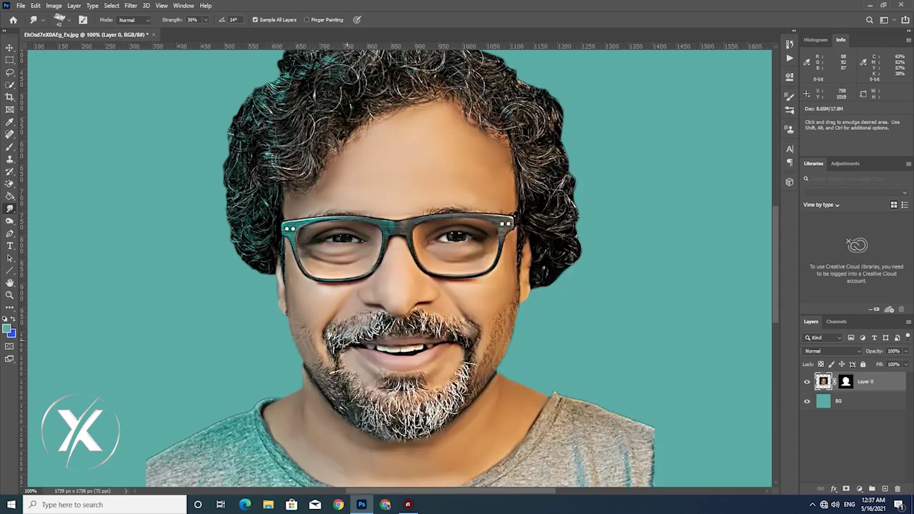
key("ctrl+plus")
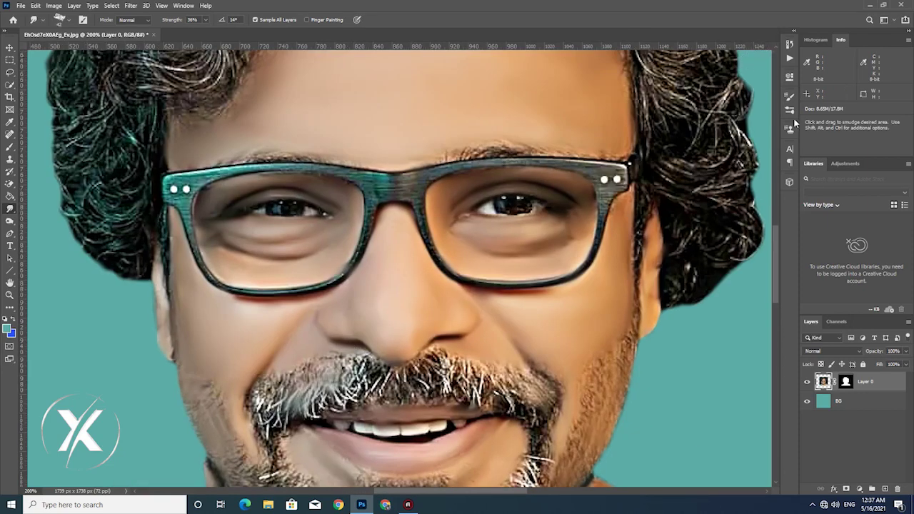
Set the smudge brush to 12 px at 100% strength, keeping brush tip spacing on.
left_click(788, 115)
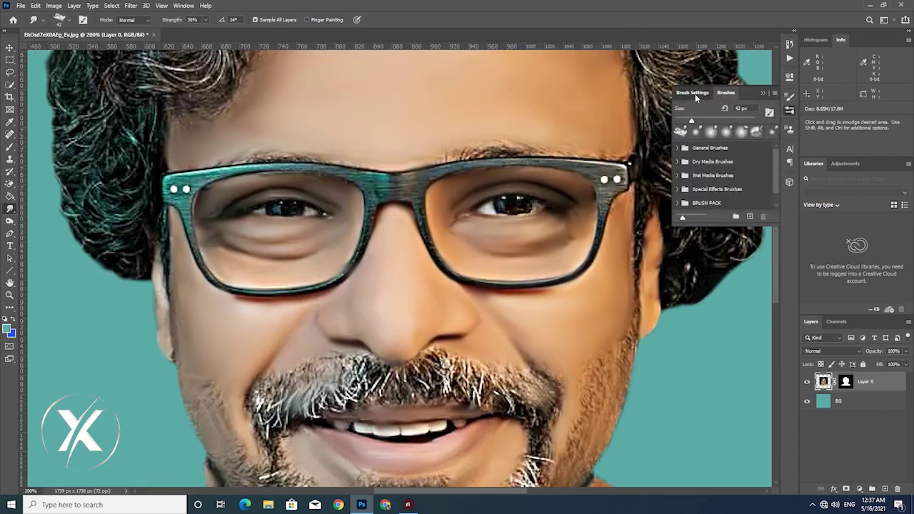
left_click(695, 93)
left_click(680, 244)
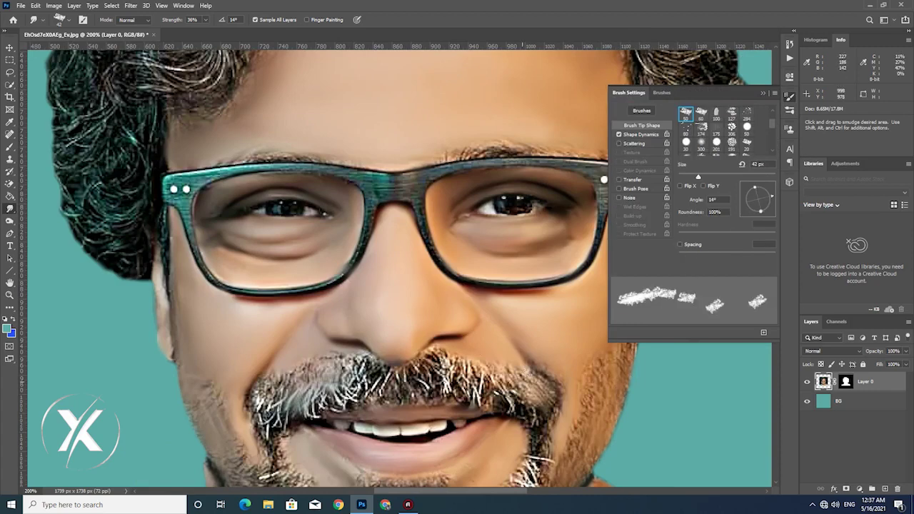
left_click(680, 245)
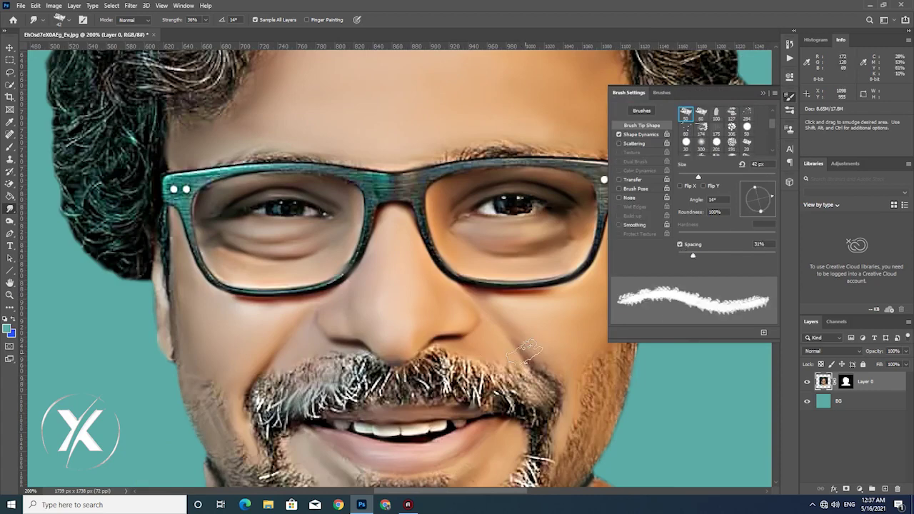
right_click(576, 252)
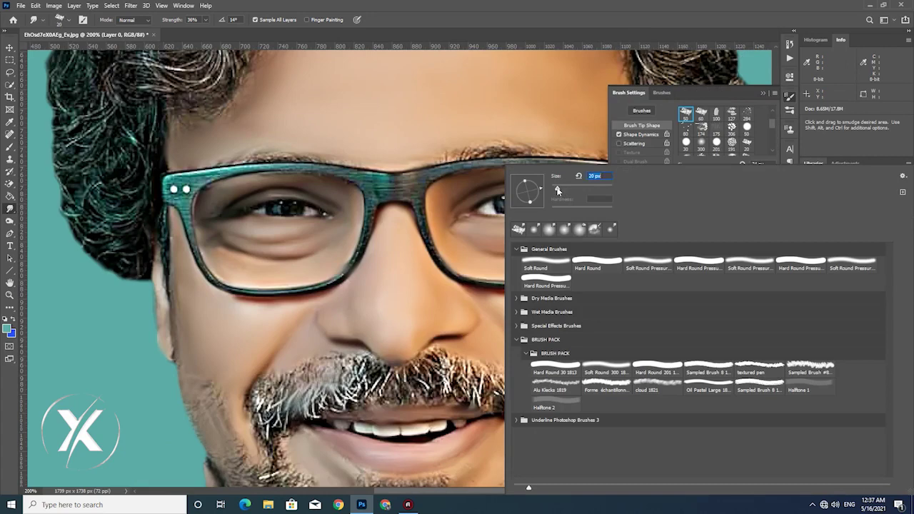
left_click(449, 371)
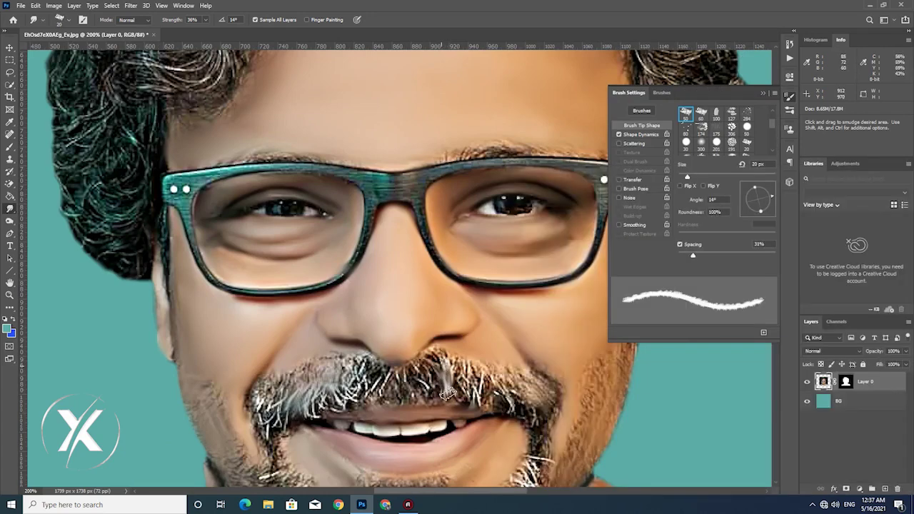
left_click(205, 21)
right_click(492, 185)
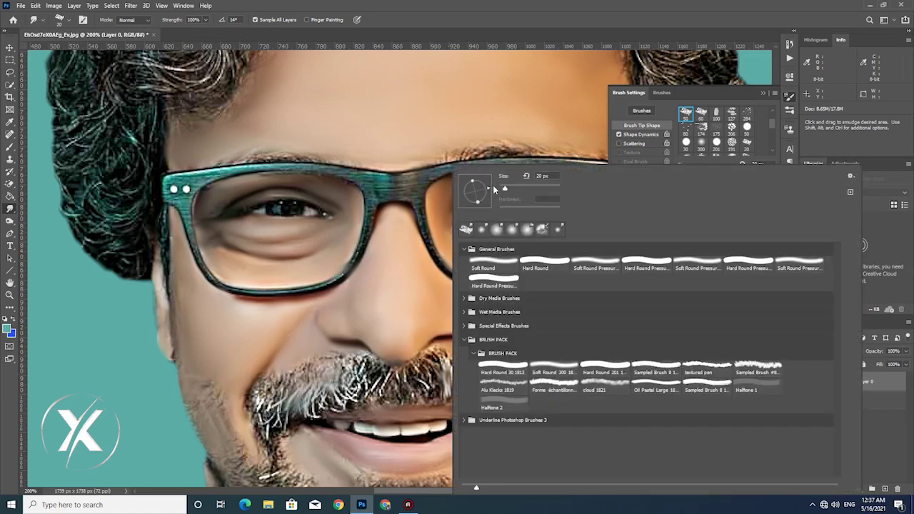
left_click(393, 372)
Pull fine hair strands down through the left and right sides of the moustache.
mouse_move(385, 368)
left_mouse_down()
mouse_move(370, 394)
mouse_move(335, 400)
left_mouse_up()
mouse_move(360, 368)
left_mouse_down()
mouse_move(333, 404)
mouse_move(350, 371)
mouse_move(322, 399)
mouse_move(335, 408)
mouse_move(354, 391)
left_mouse_up()
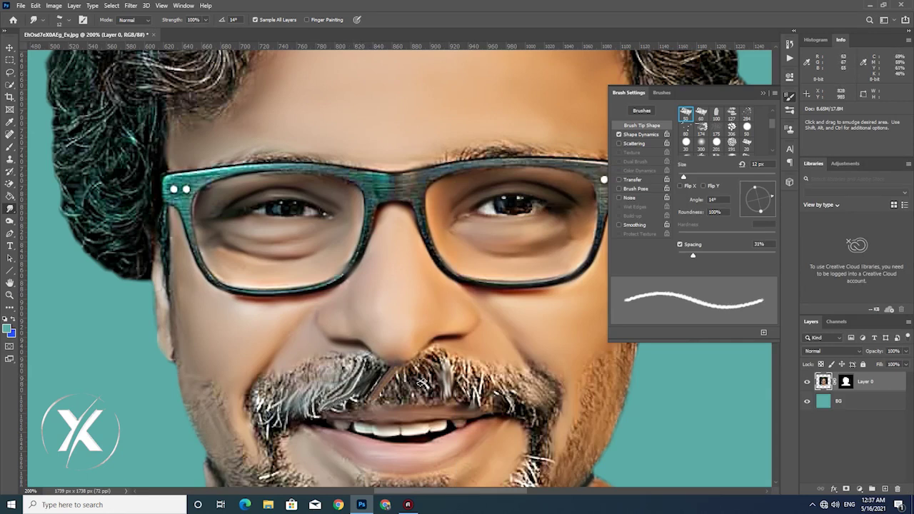
mouse_move(457, 365)
left_mouse_down()
mouse_move(481, 402)
mouse_move(477, 393)
mouse_move(537, 403)
left_mouse_up()
scroll(539, 403, "down", 5)
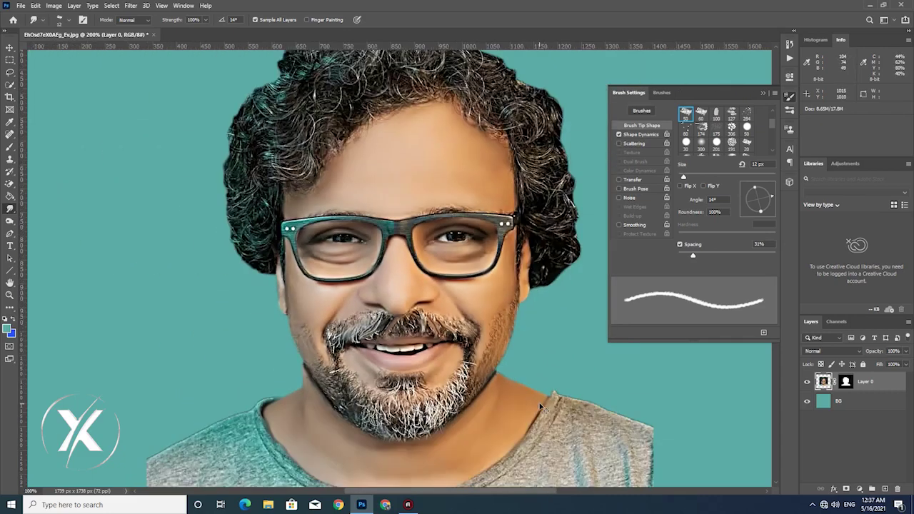
scroll(540, 306, "up", 2)
right_click(541, 306)
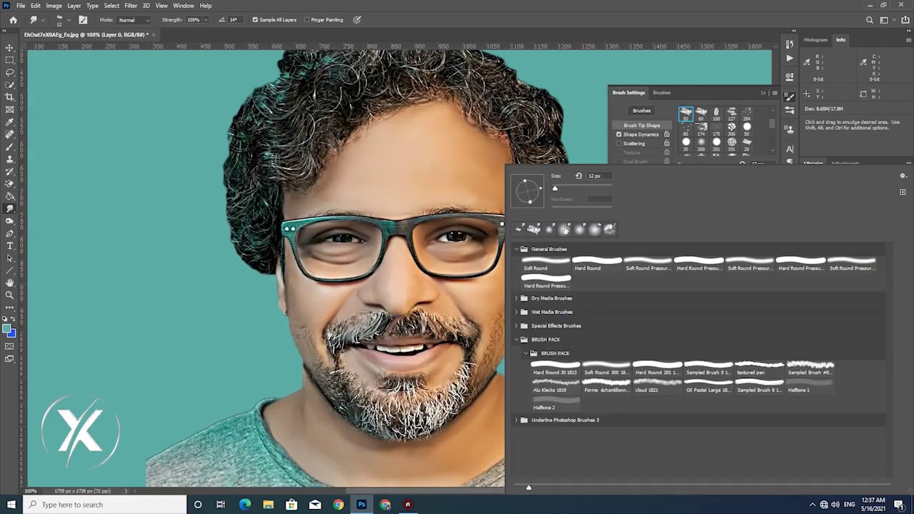
Switch to a 39 px Soft Round brush, 0% hardness, 25% strength, and smudge the moustache.
left_click_drag(559, 191, 563, 191)
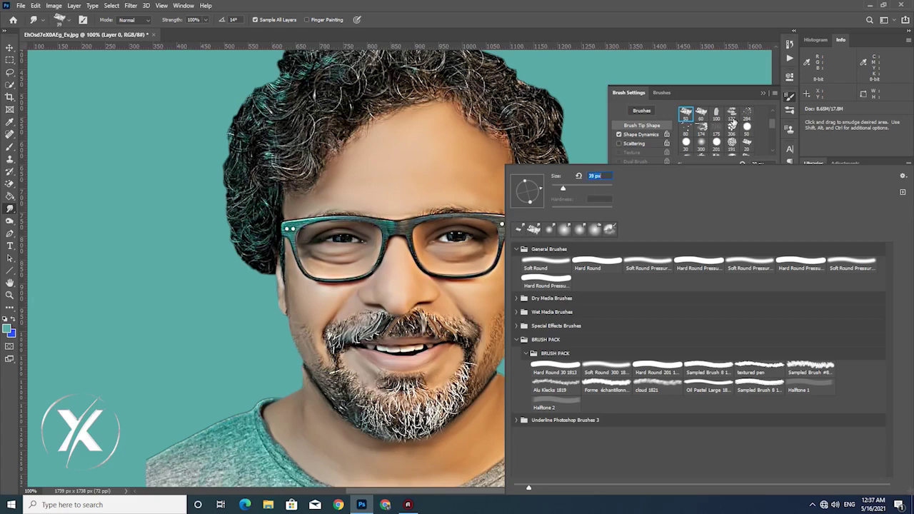
left_click(565, 229)
left_click(379, 323)
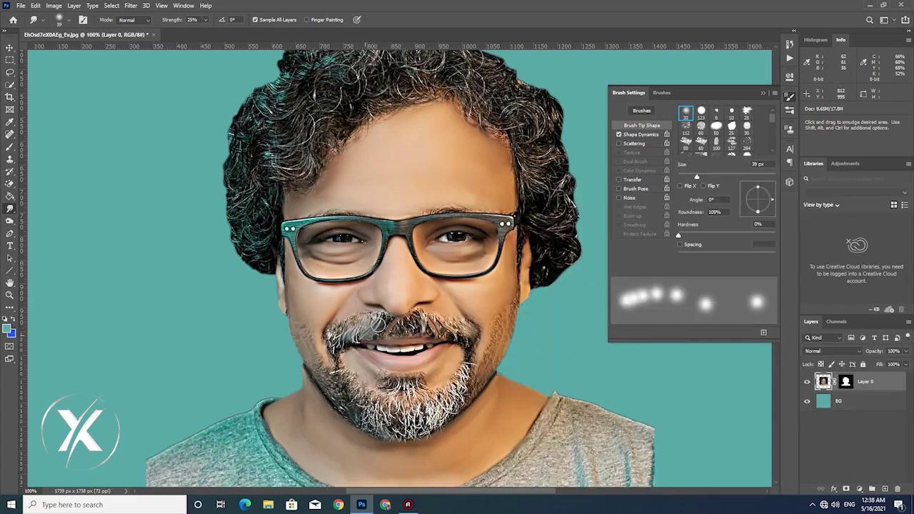
mouse_move(379, 316)
left_mouse_down()
mouse_move(340, 343)
mouse_move(331, 332)
left_mouse_up()
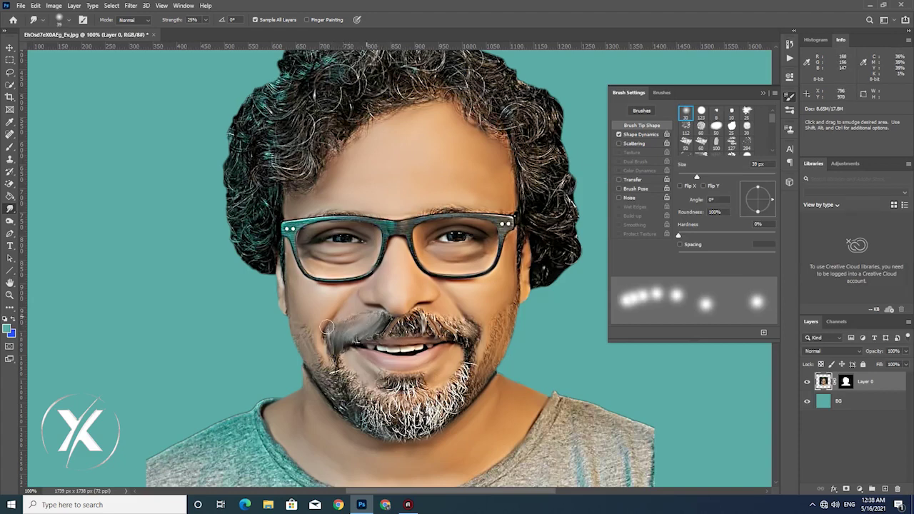
mouse_move(355, 341)
left_mouse_down()
mouse_move(386, 322)
mouse_move(394, 330)
mouse_move(420, 323)
mouse_move(457, 333)
mouse_move(468, 348)
left_mouse_up()
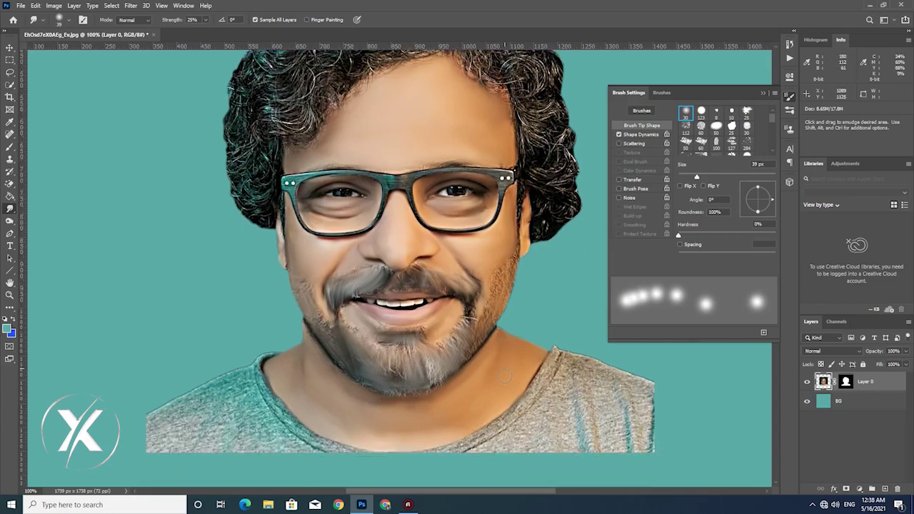
right_click(368, 168)
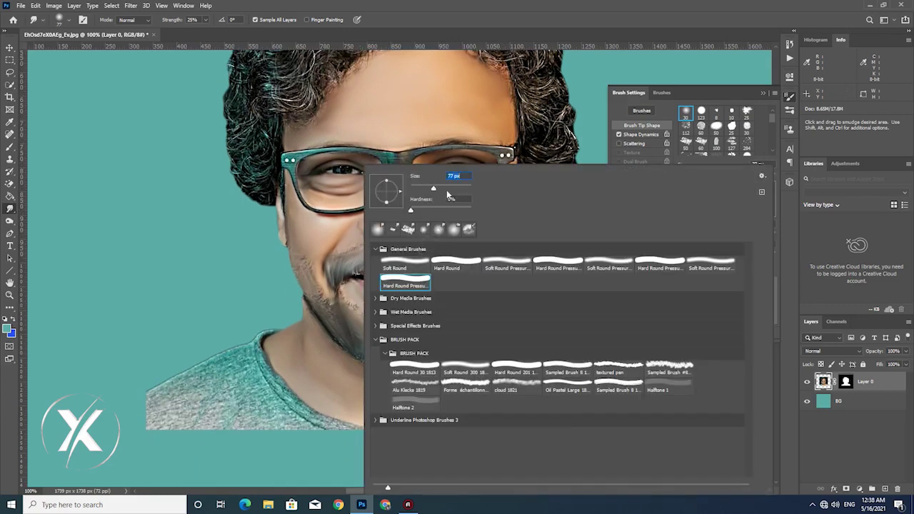
With a 77 px brush, soften the left shoulder, shirt hem, lower right shirt edge and right jaw.
left_click(222, 371)
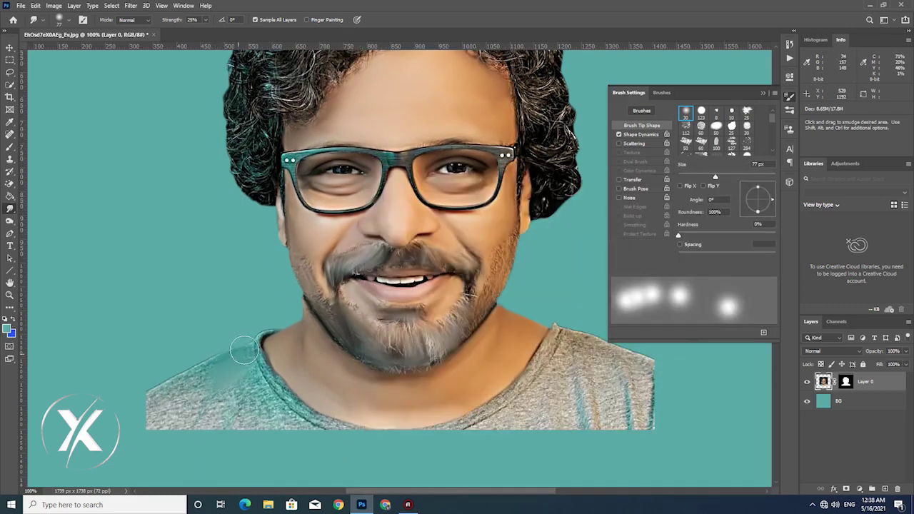
mouse_move(250, 346)
left_mouse_down()
mouse_move(142, 407)
mouse_move(237, 396)
left_mouse_up()
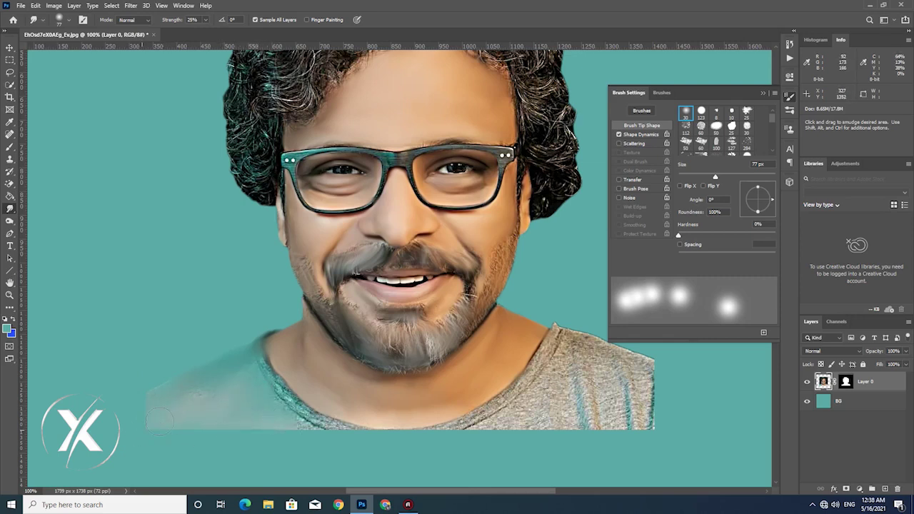
left_click_drag(293, 421, 350, 425)
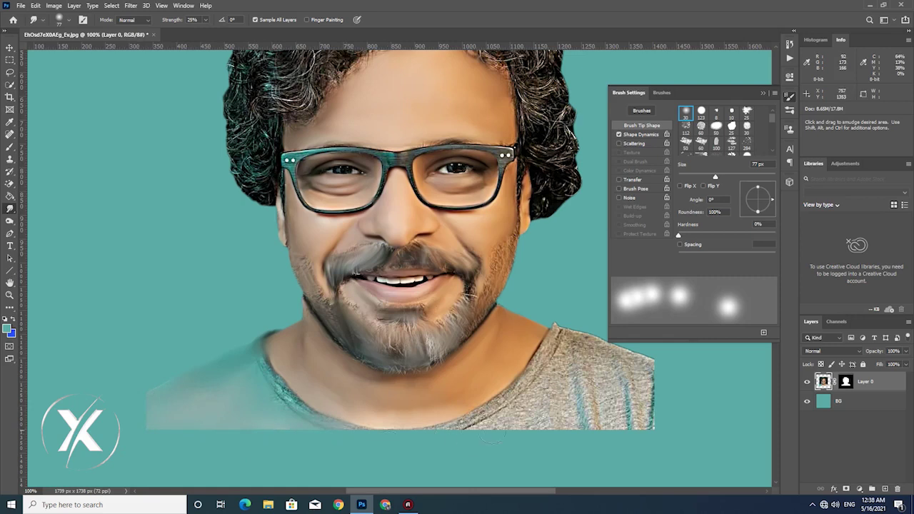
left_click_drag(463, 441, 489, 427)
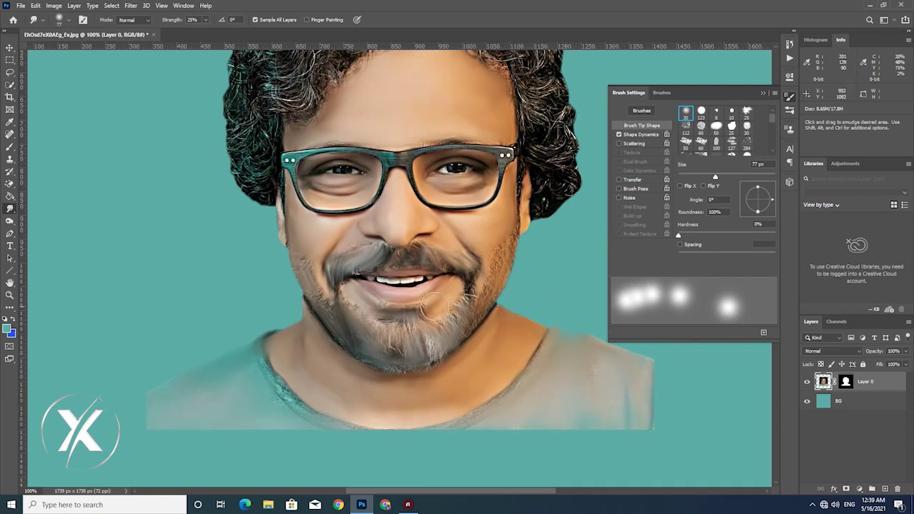
left_click_drag(499, 259, 489, 294)
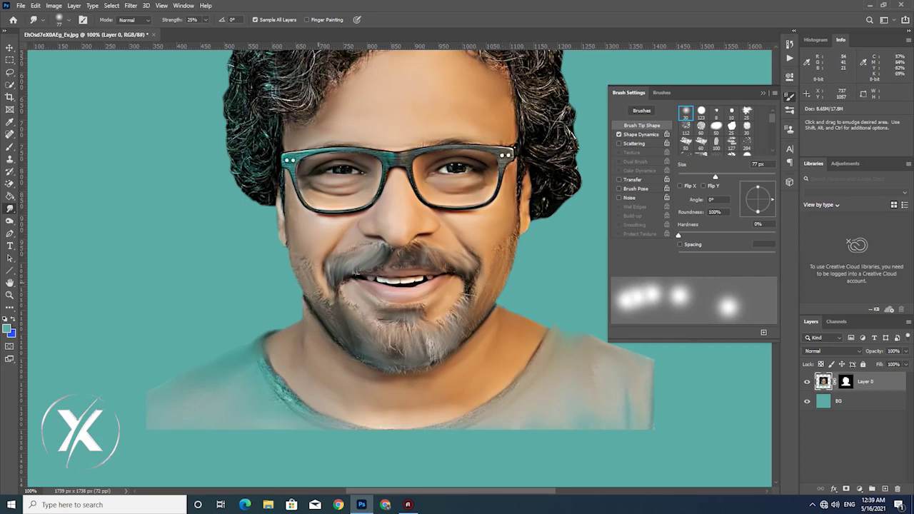
scroll(522, 308, "up", 2)
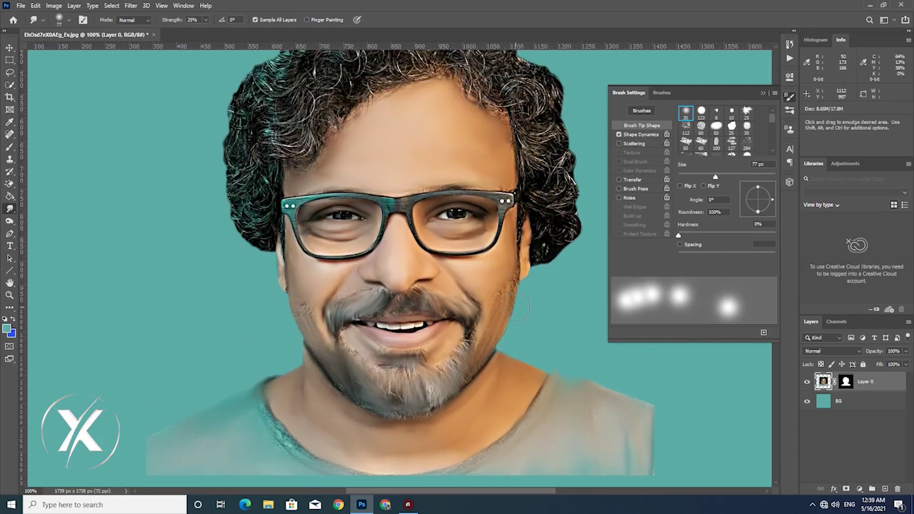
left_click(762, 94)
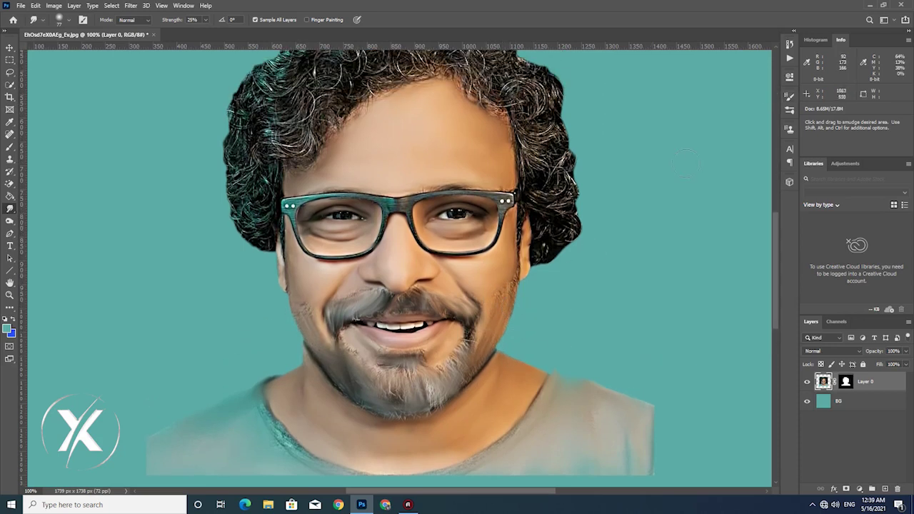
Select the teal BG layer, switch to the Brush tool and add Layer 1 above BG.
scroll(574, 314, "up", 1)
key("ctrl+minus")
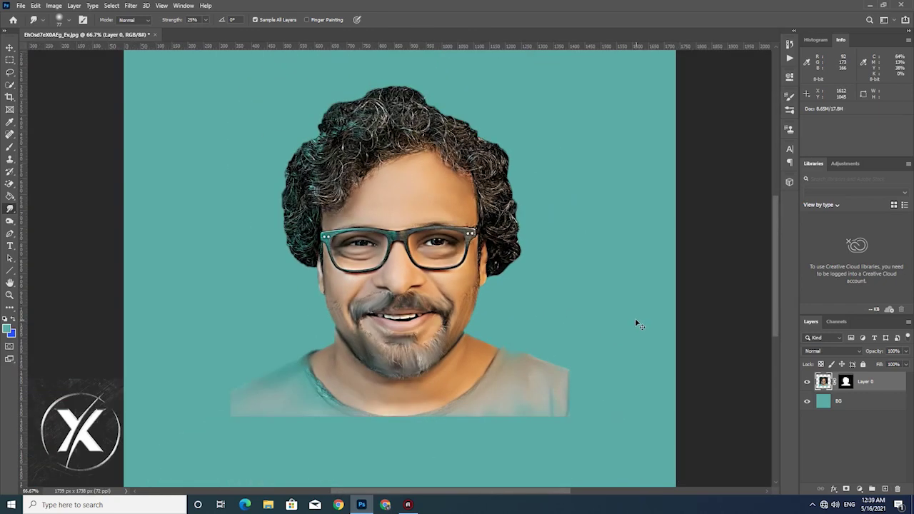
left_click(844, 404)
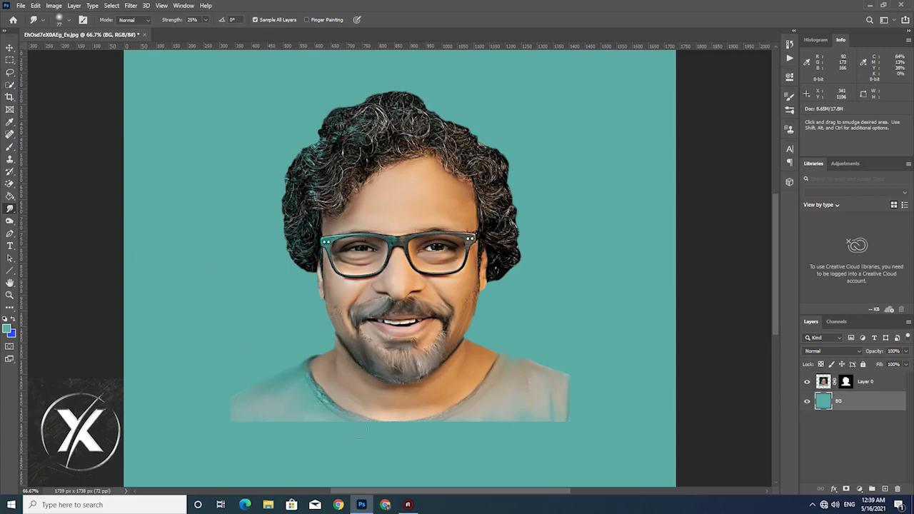
left_click(11, 148)
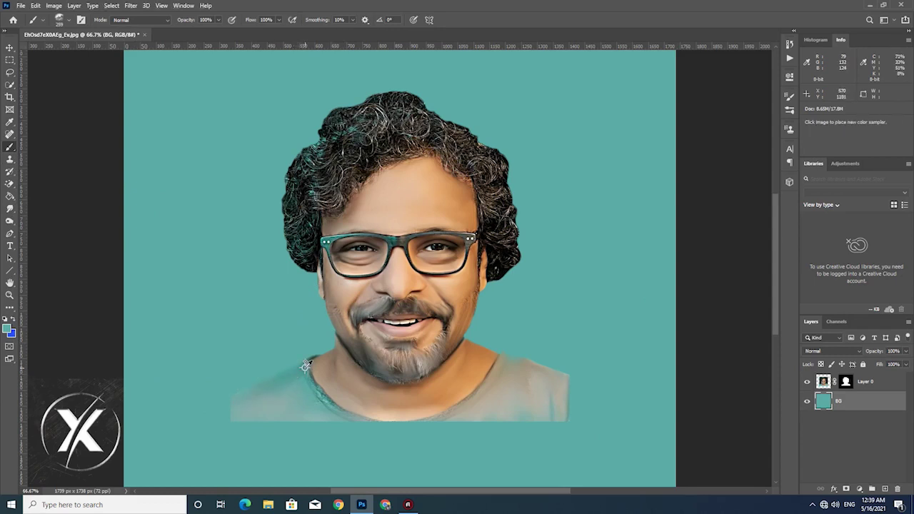
left_click(304, 365, "alt+shift")
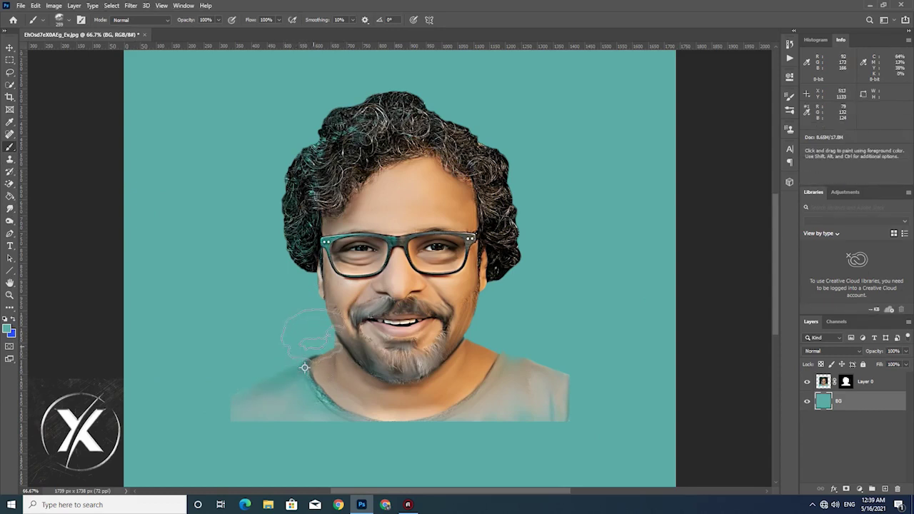
left_click(886, 485)
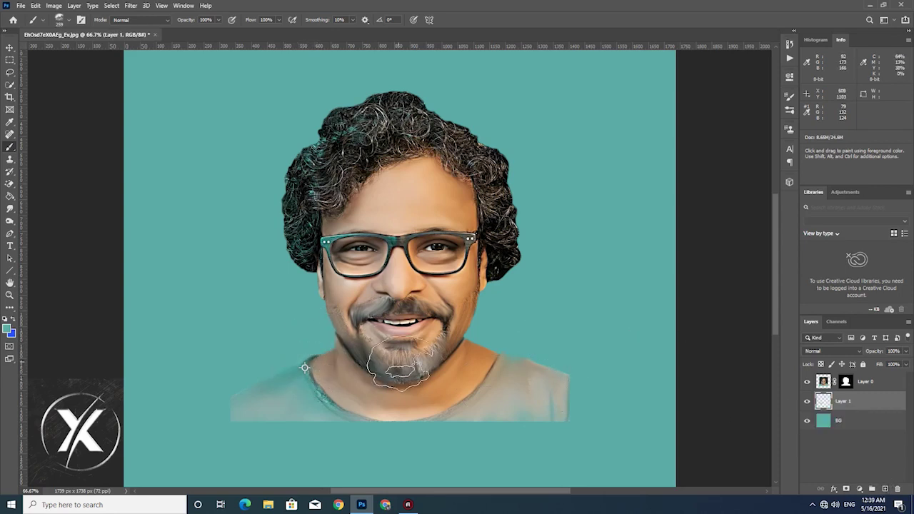
left_click_drag(408, 364, 409, 369)
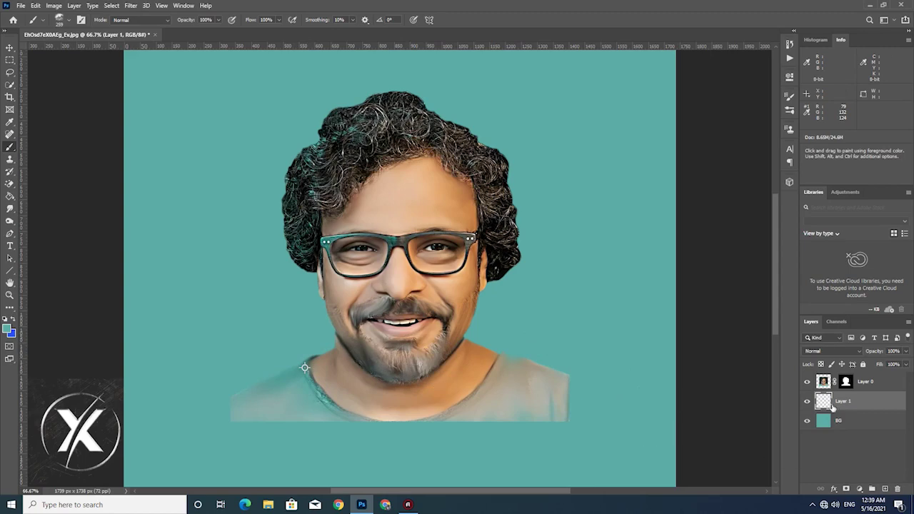
Choose a darker teal paint colour while the teal background layer is briefly hidden.
left_click(807, 421)
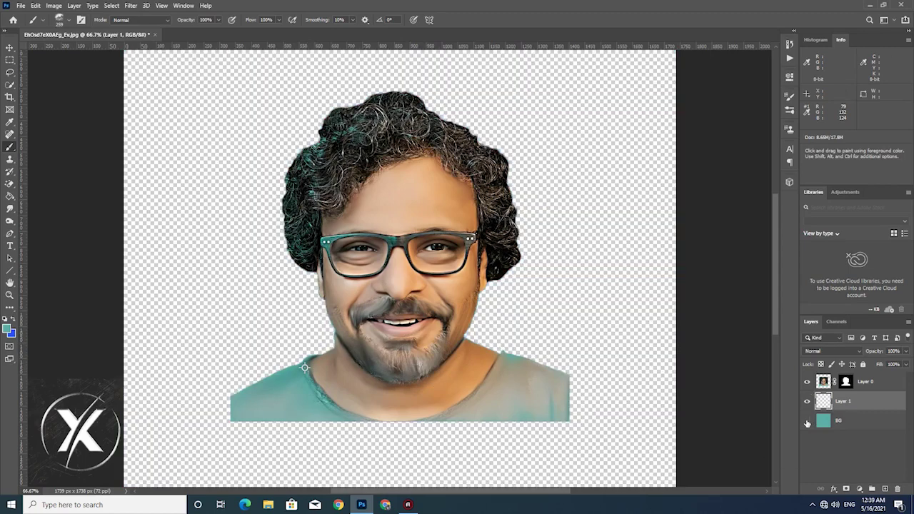
left_click_drag(535, 357, 536, 368)
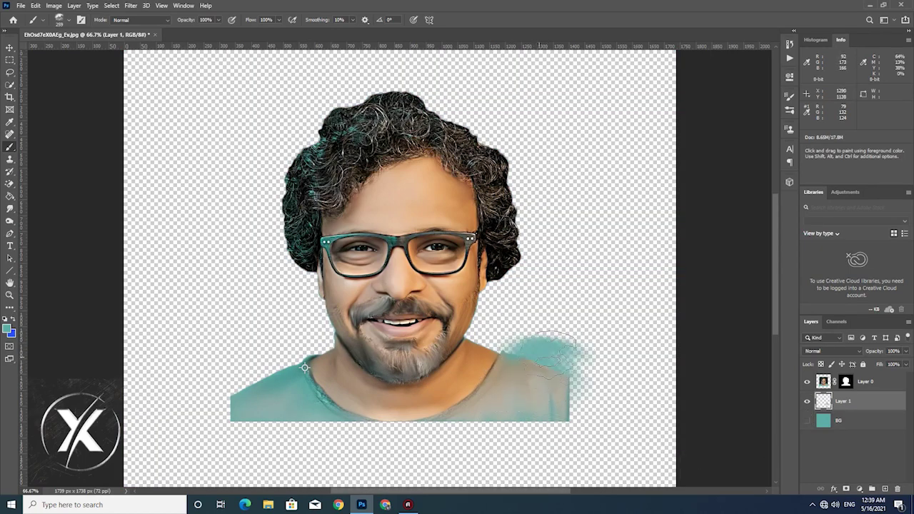
key("ctrl+z")
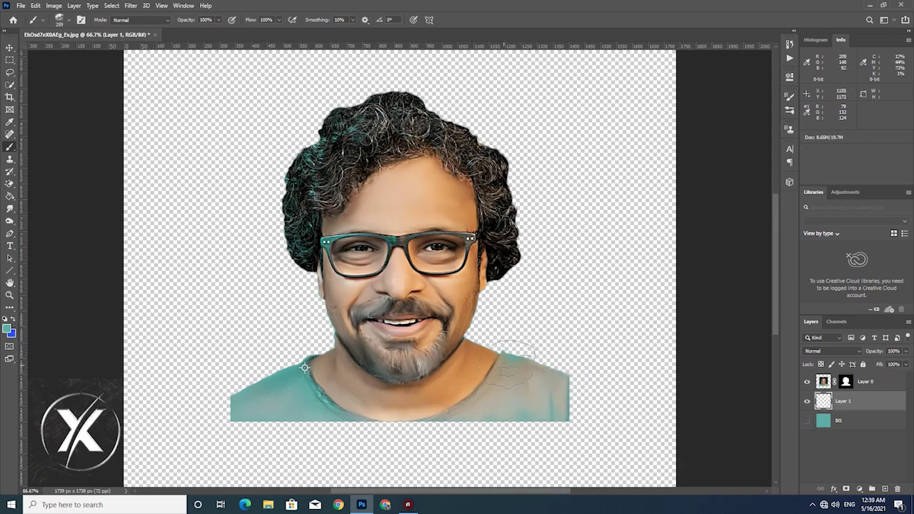
left_click(7, 328)
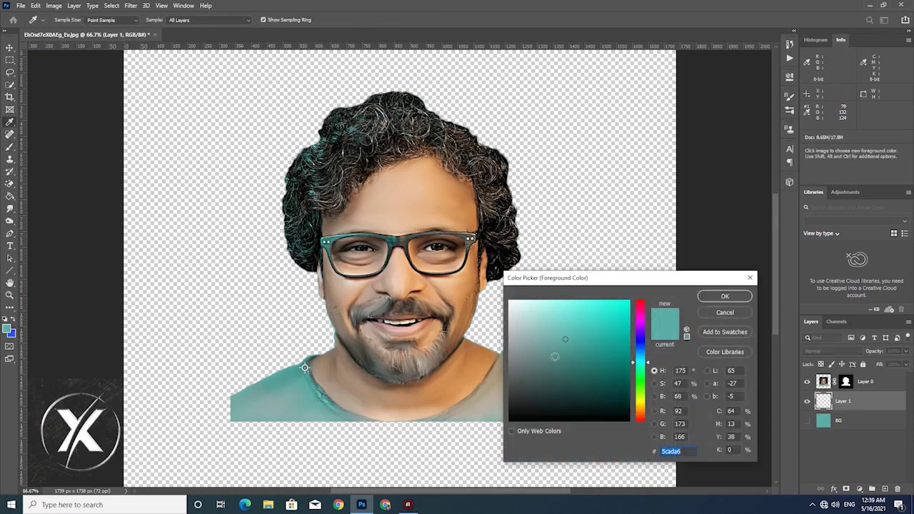
left_click(724, 296)
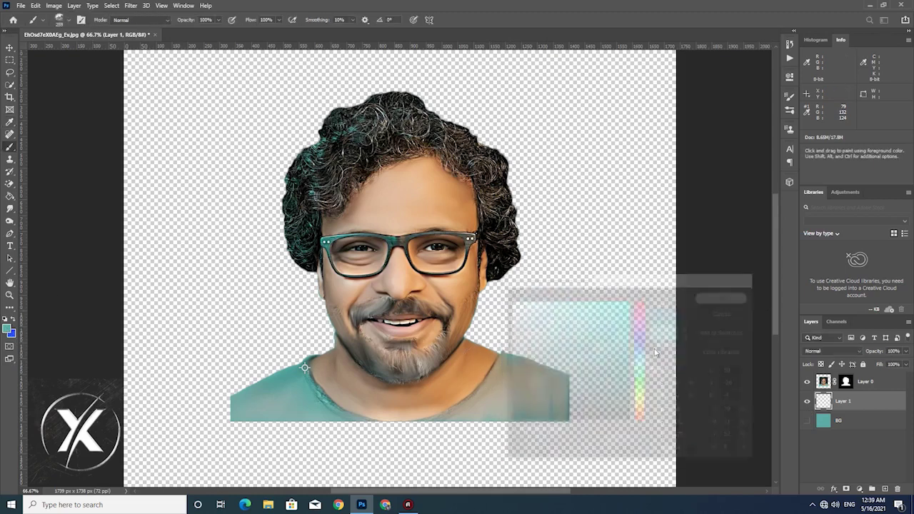
left_click(807, 421)
Brush soft dark teal shadows beside the neck and hair, then start picking a deeper green.
left_click_drag(571, 378, 468, 300)
mouse_move(375, 329)
left_mouse_down()
mouse_move(307, 327)
mouse_move(236, 367)
mouse_move(229, 389)
left_mouse_up()
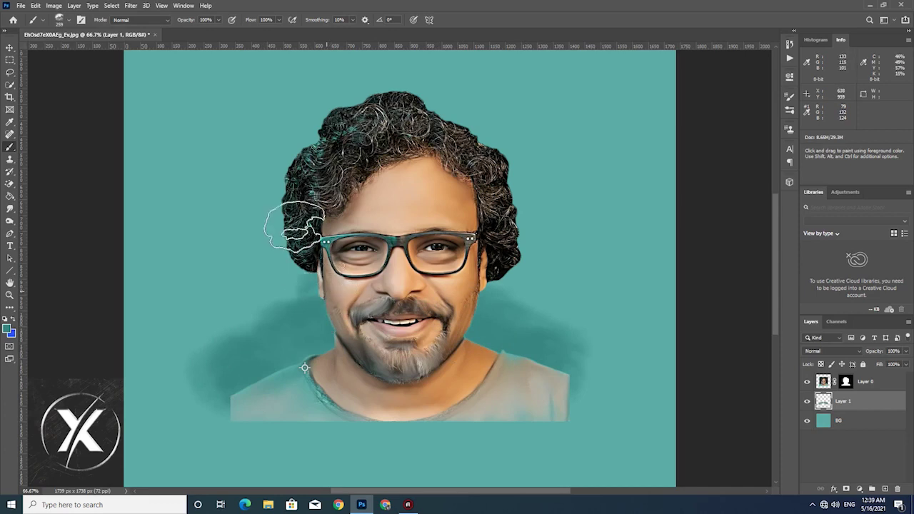
left_click_drag(294, 227, 304, 282)
left_click_drag(510, 255, 532, 293)
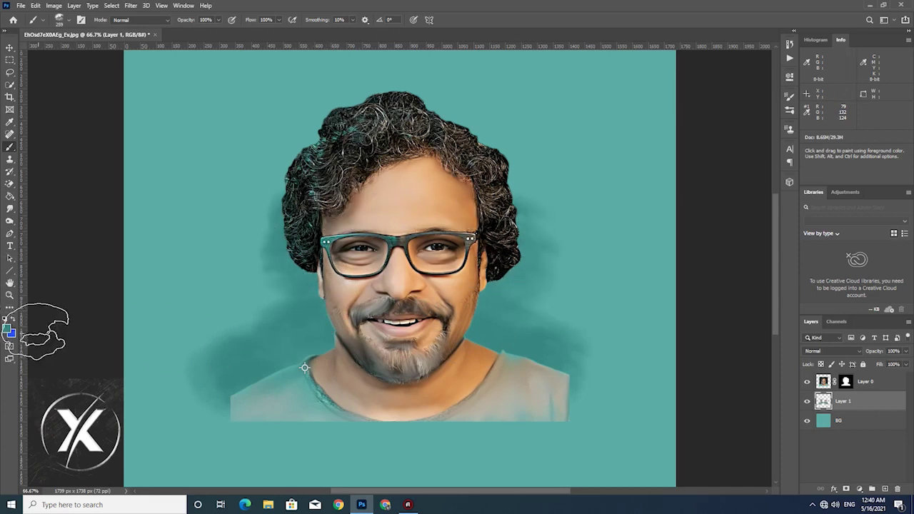
left_click(8, 330)
left_click_drag(604, 364, 635, 369)
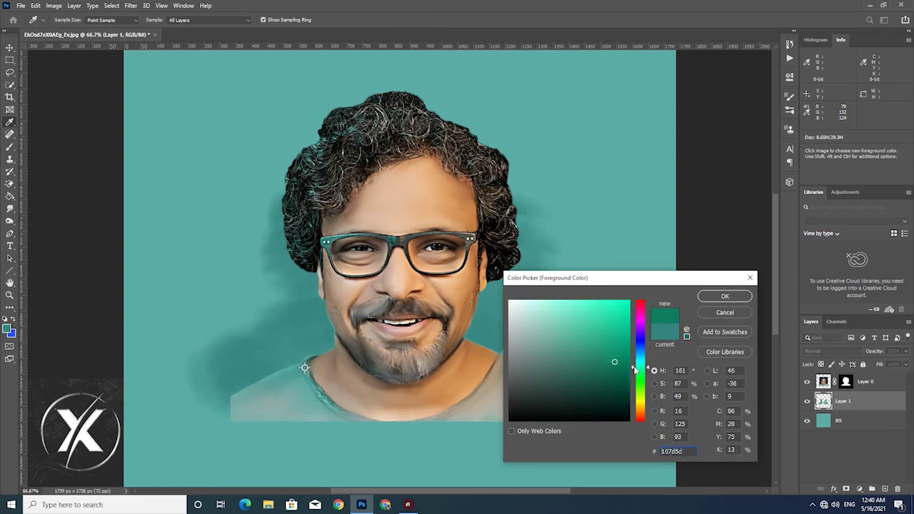
Paint deep green behind the head and in a broad band below the shirt.
left_click(724, 296)
key("b")
mouse_move(564, 329)
left_mouse_down()
mouse_move(439, 155)
mouse_move(307, 153)
mouse_move(236, 193)
mouse_move(207, 300)
mouse_move(207, 354)
left_mouse_up()
mouse_move(192, 407)
left_mouse_down()
mouse_move(336, 443)
mouse_move(532, 418)
mouse_move(514, 442)
mouse_move(600, 399)
left_mouse_up()
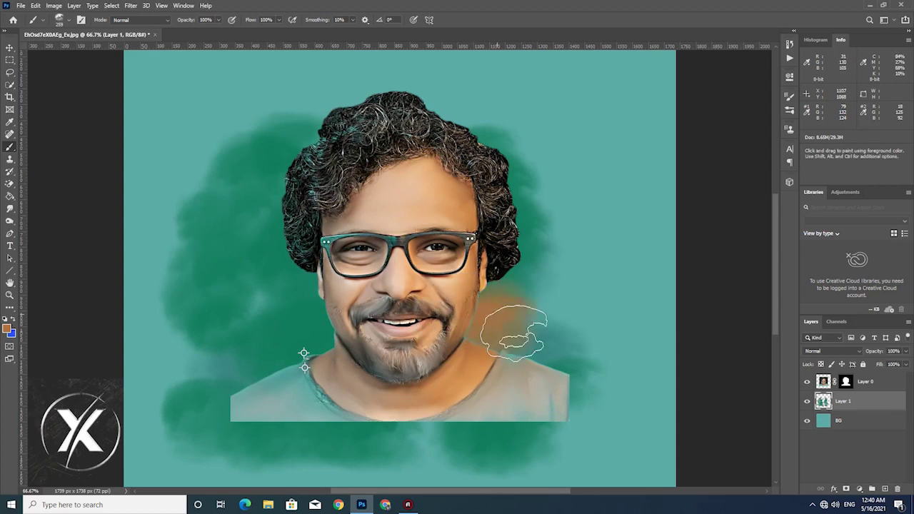
Add orange strokes right of the face, then light grey across the top and left edges.
left_click_drag(500, 332, 498, 243)
left_click_drag(564, 178, 607, 400)
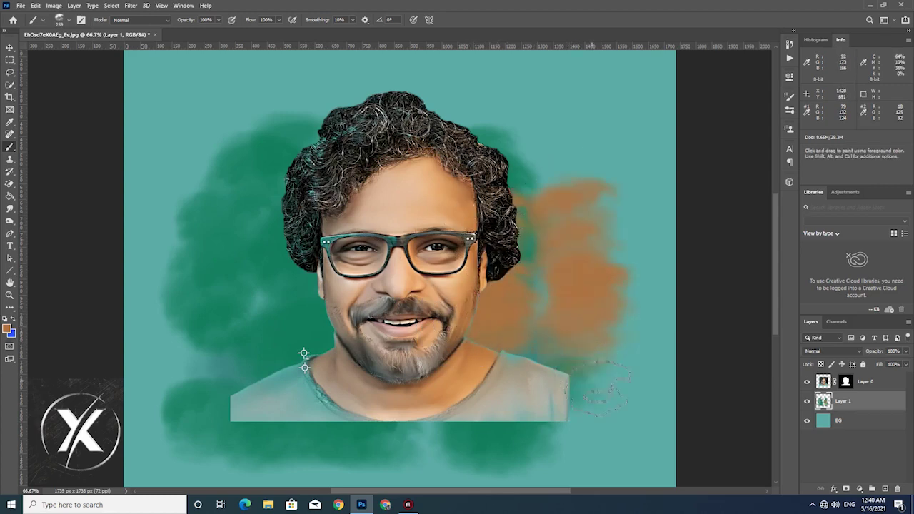
left_click(554, 370, "alt")
left_click_drag(593, 385, 528, 93)
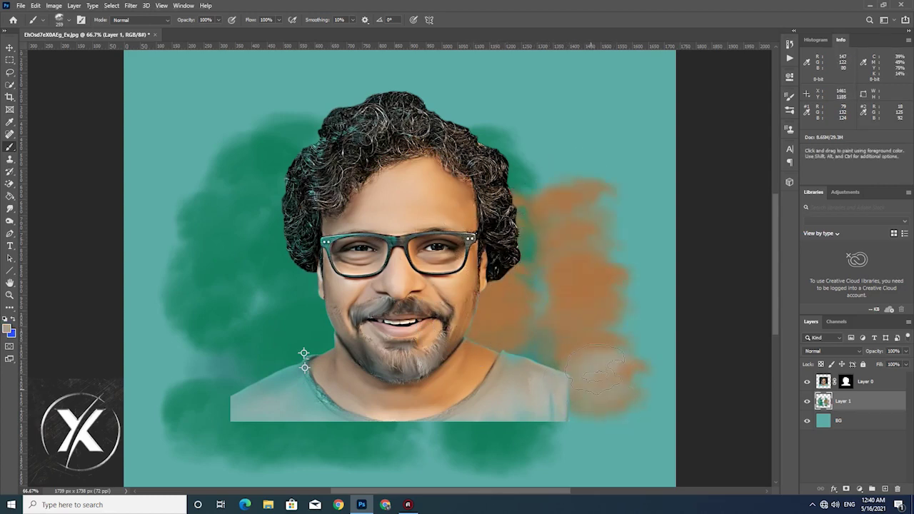
left_click_drag(472, 49, 184, 382)
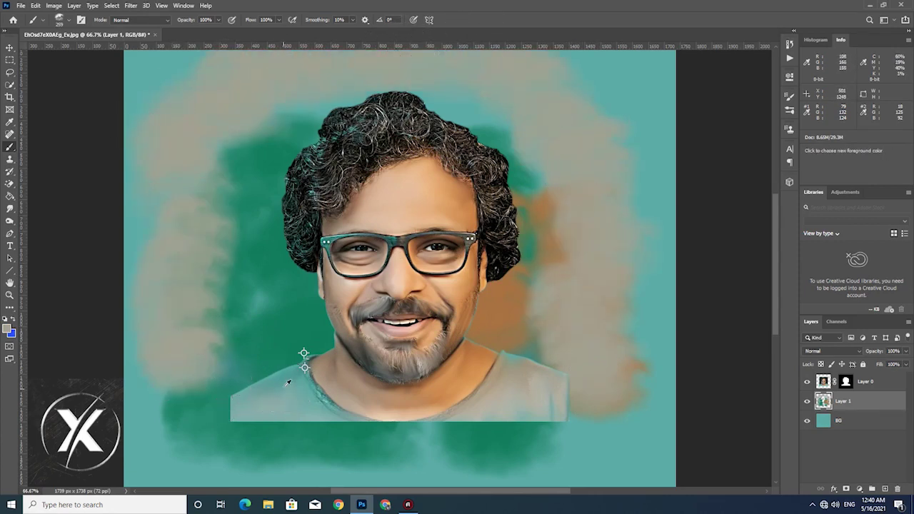
left_click(333, 334, "alt")
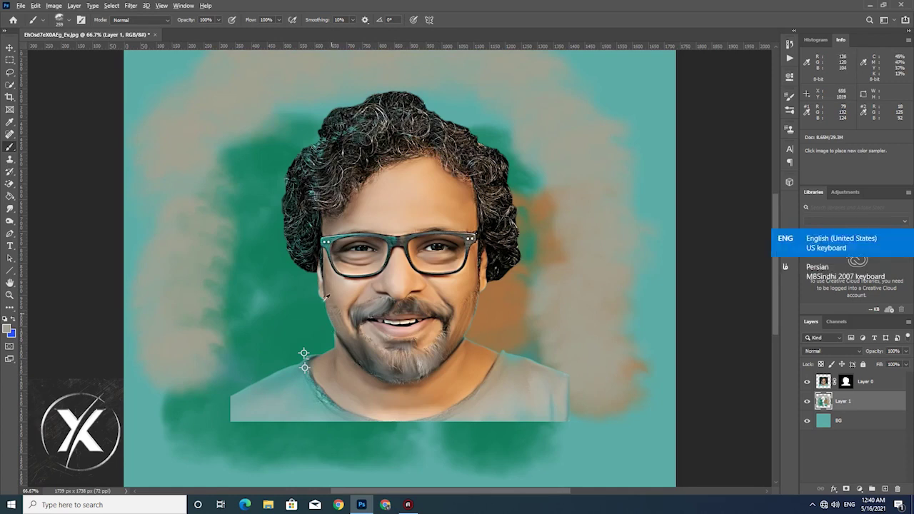
Paint dark cloud strokes around the head, left of the face and along the hair.
left_click_drag(280, 303, 514, 108)
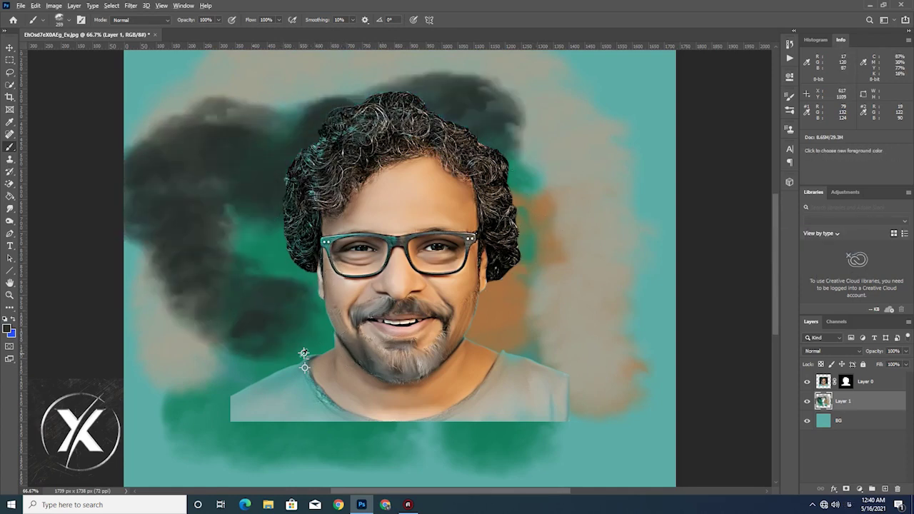
left_click_drag(215, 404, 275, 240)
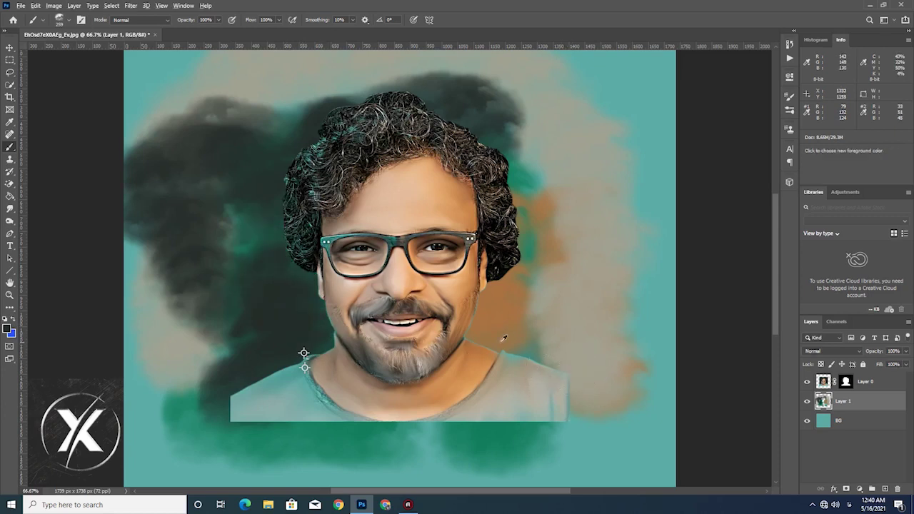
left_click_drag(487, 344, 547, 125)
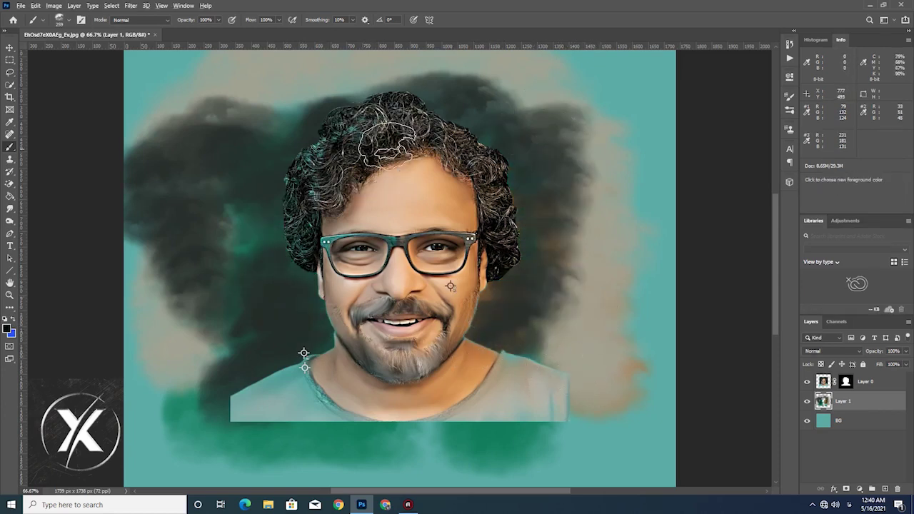
left_click_drag(429, 79, 564, 379)
Add beige strokes below the shirt and left of the neck, plus bluish-grey clouds beside the hair.
left_click(579, 407, "alt")
left_click_drag(564, 435, 191, 428)
left_click_drag(214, 389, 246, 282)
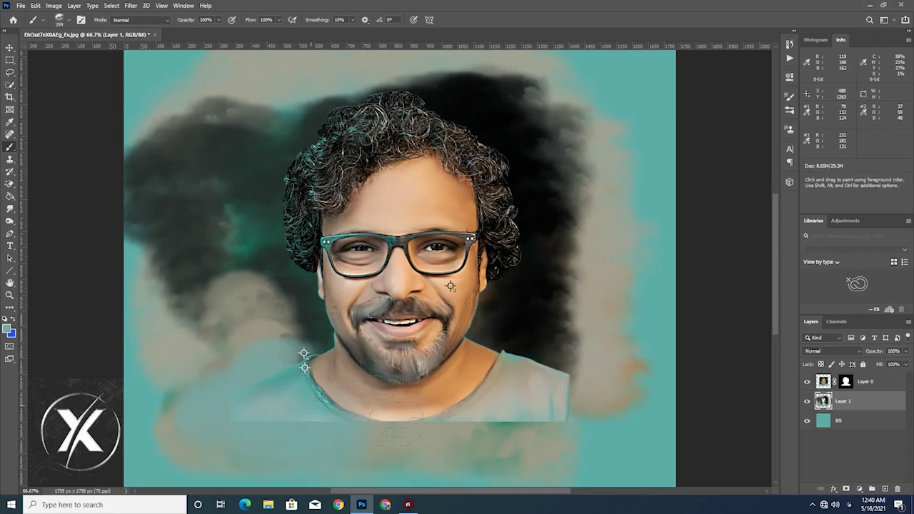
mouse_move(560, 382)
left_mouse_down()
mouse_move(558, 114)
mouse_move(325, 343)
left_mouse_up()
left_click_drag(582, 328, 521, 153)
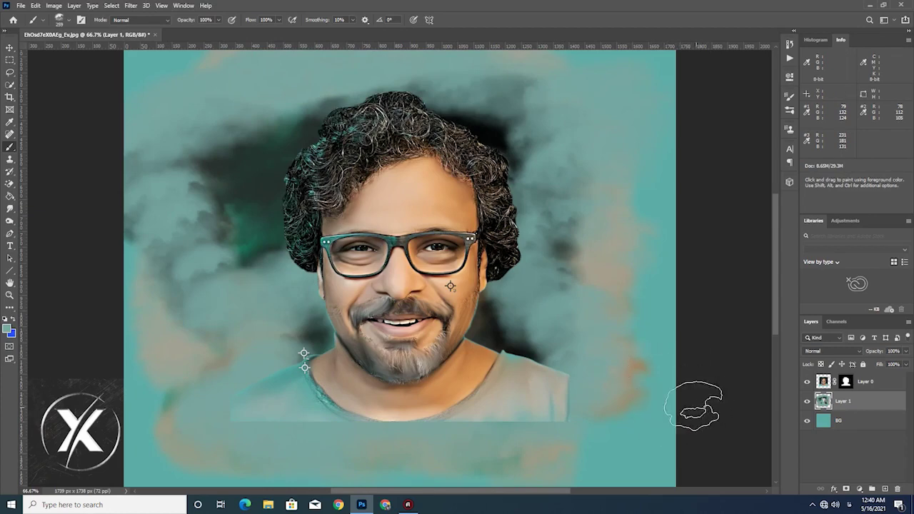
Set Layer 1's blend mode to Color Burn and touch up dark patches near the hair and neck.
left_click(844, 351)
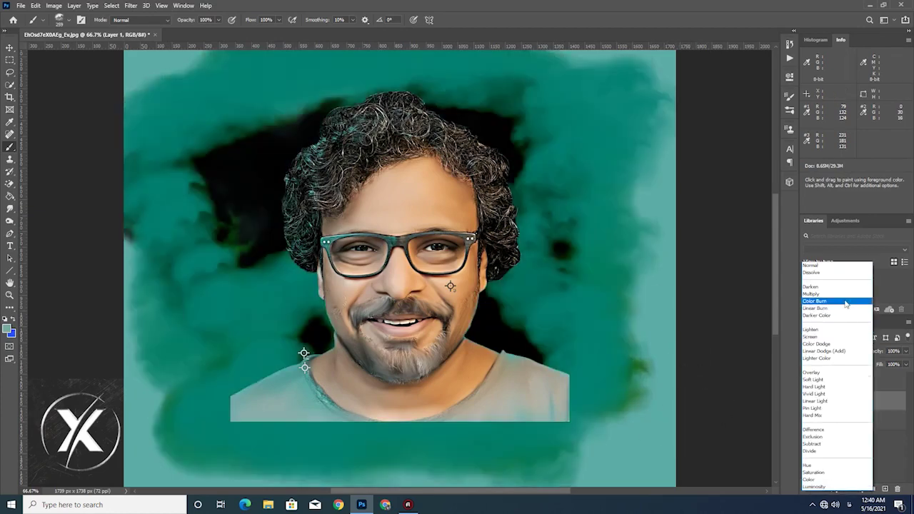
left_click(847, 303)
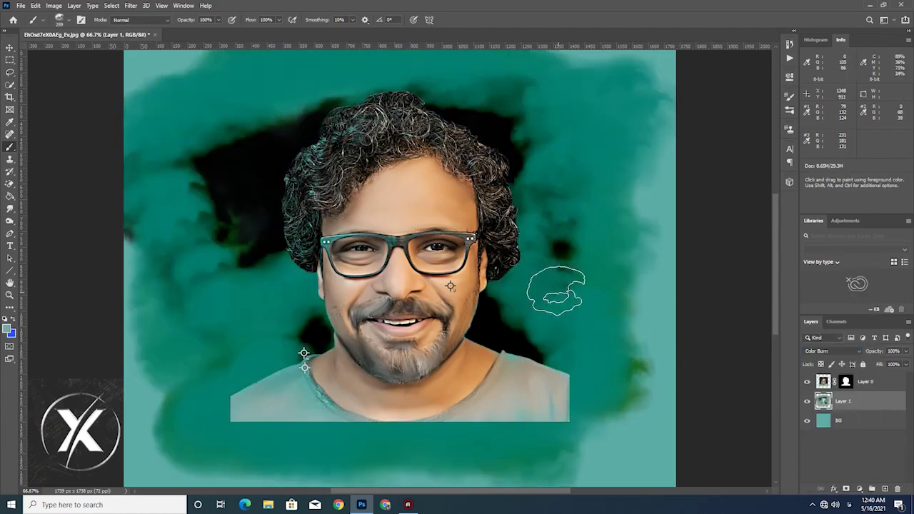
left_click_drag(519, 172, 418, 354)
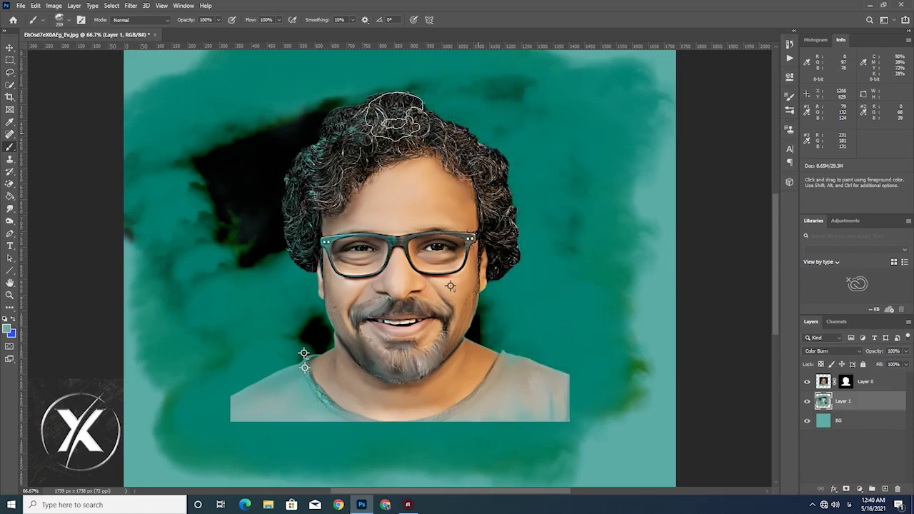